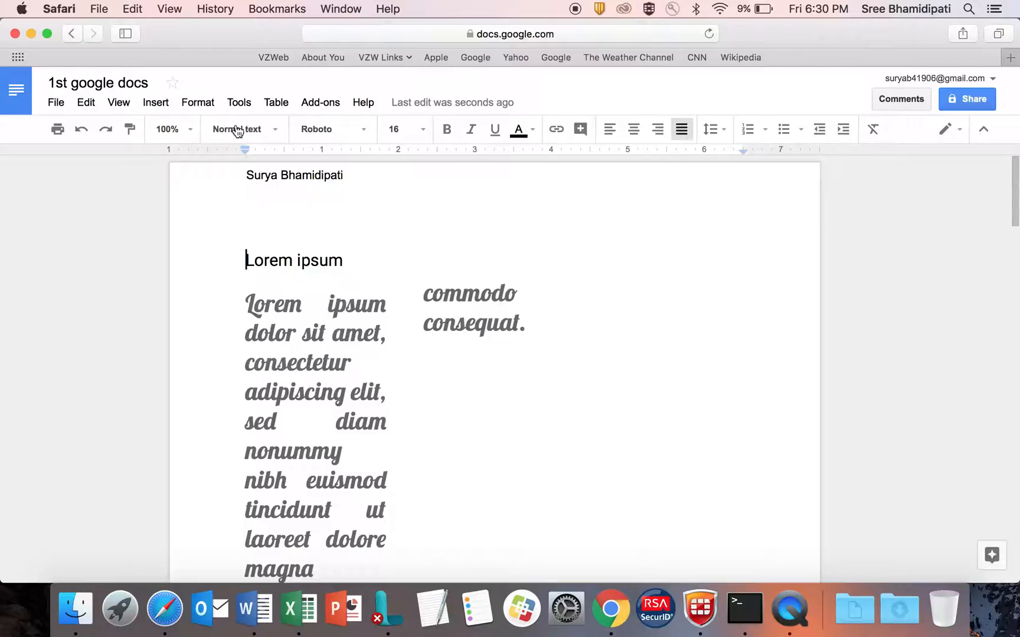
Search the web for images of orcas and insert the first result, a leaping orca, before the Lorem ipsum heading
{"action": "left_click", "coordinate": [160, 109]}
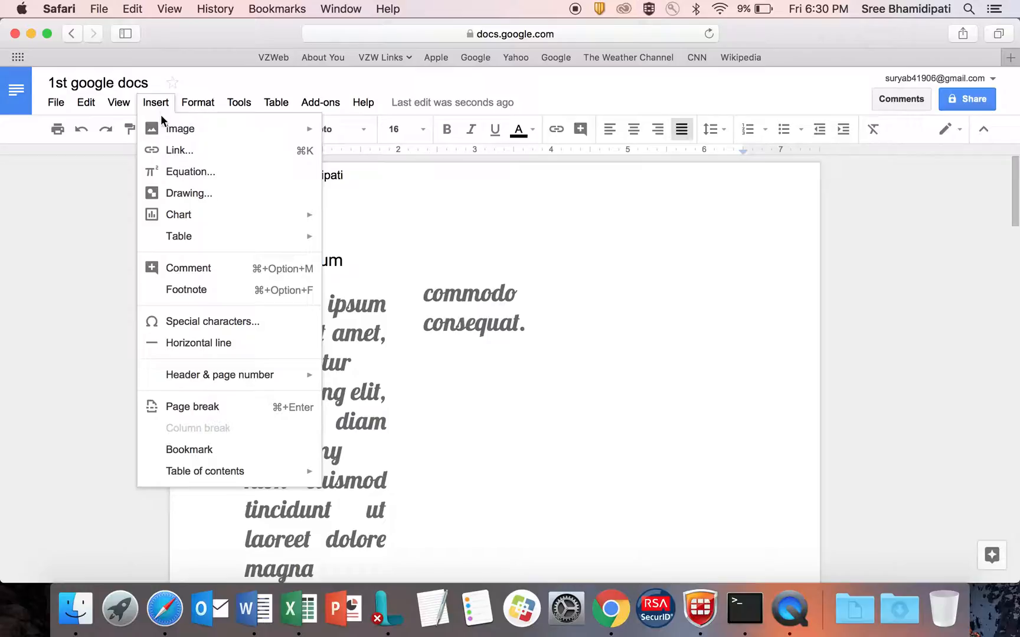
{"action": "mouse_move", "coordinate": [203, 131]}
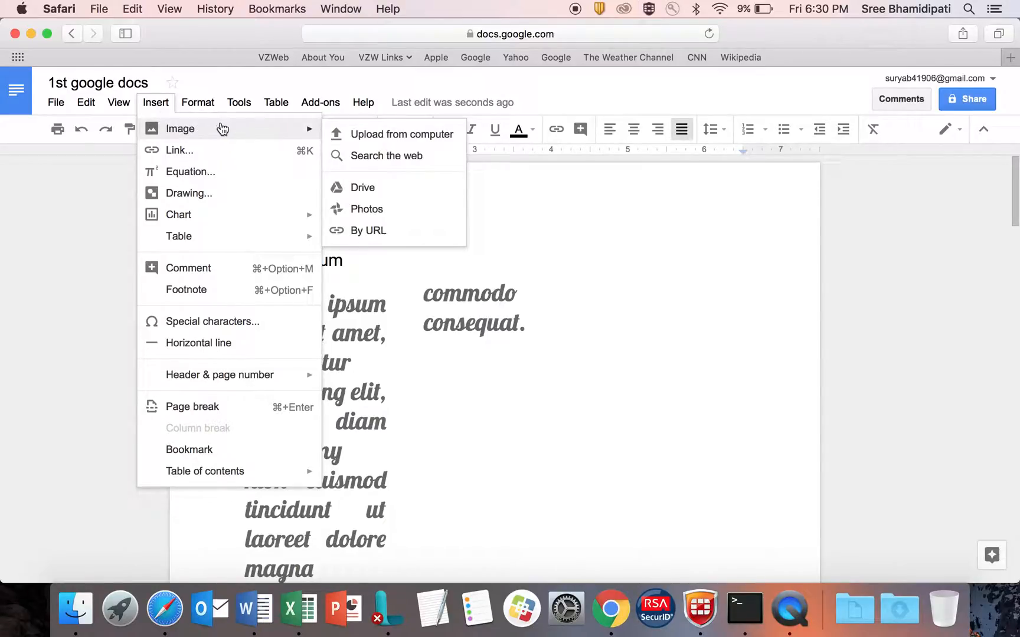
{"action": "left_click", "coordinate": [366, 157]}
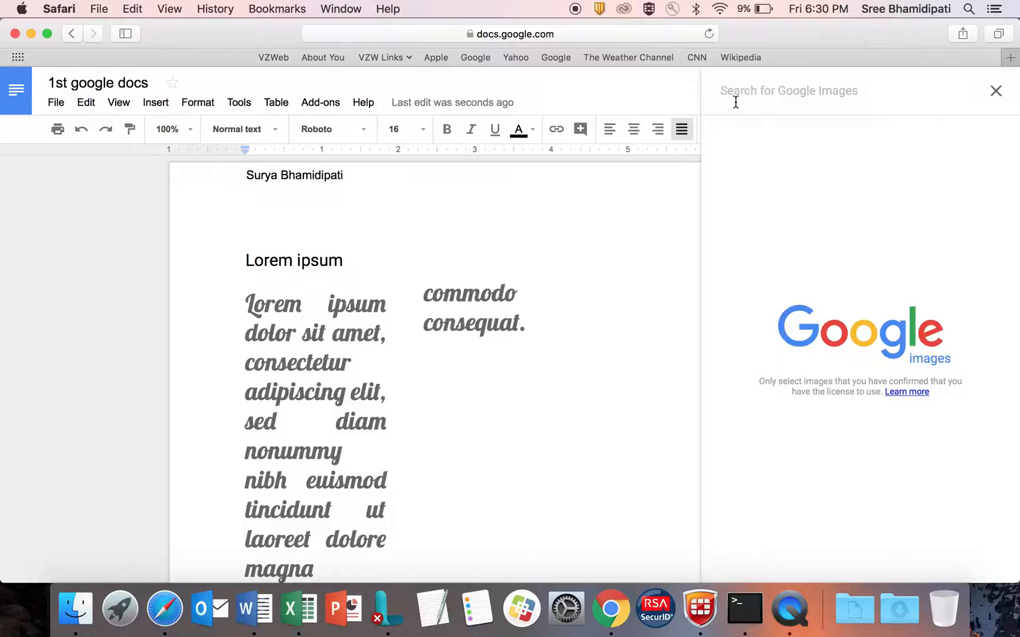
{"action": "type", "text": "oc"}
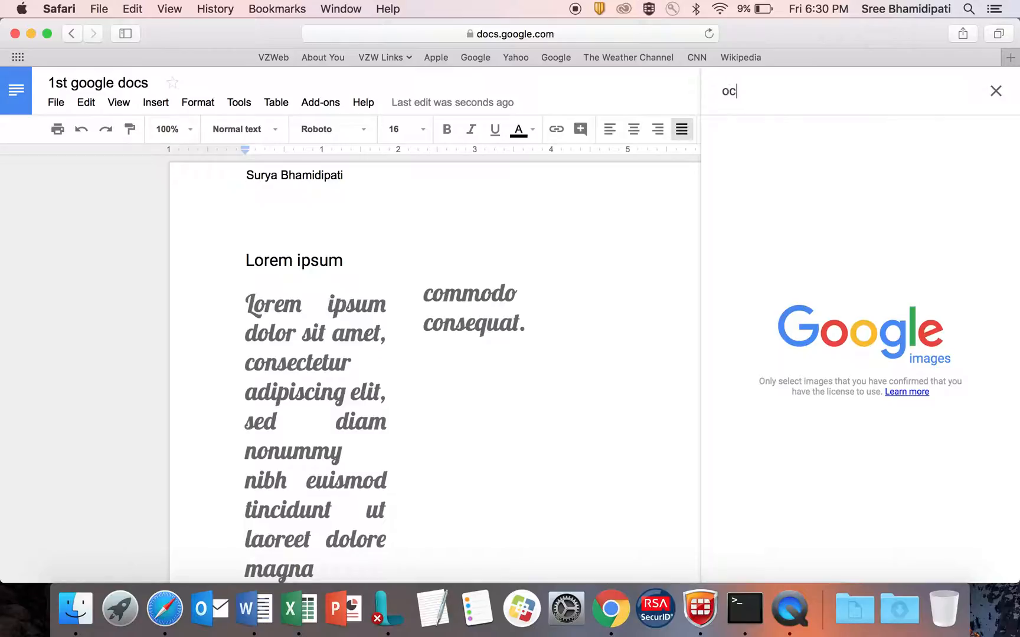
{"action": "key", "text": "BackSpace"}
{"action": "type", "text": "rcas"}
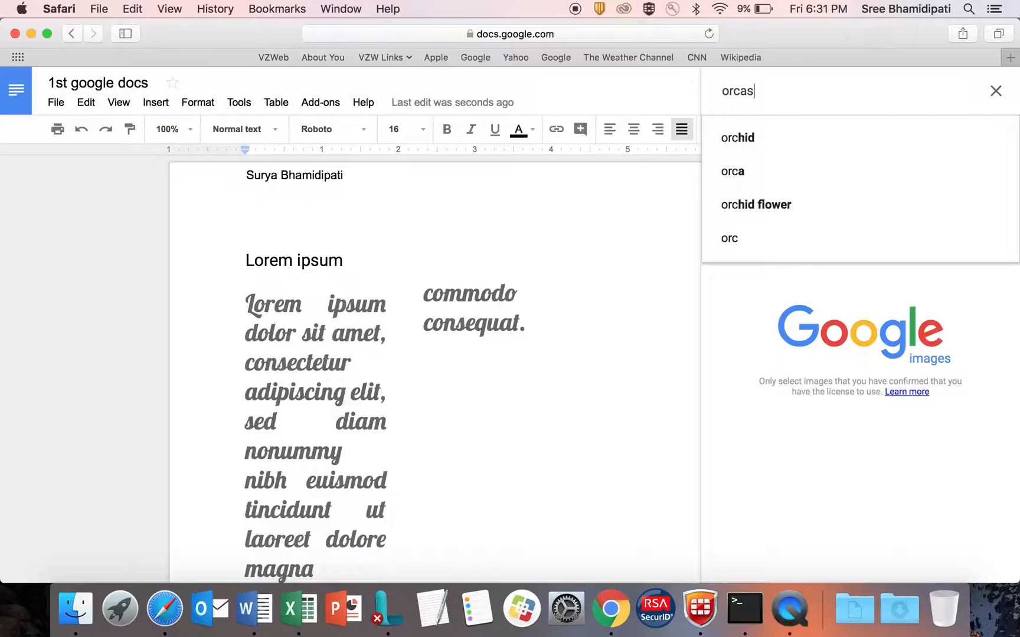
{"action": "key", "text": "Return"}
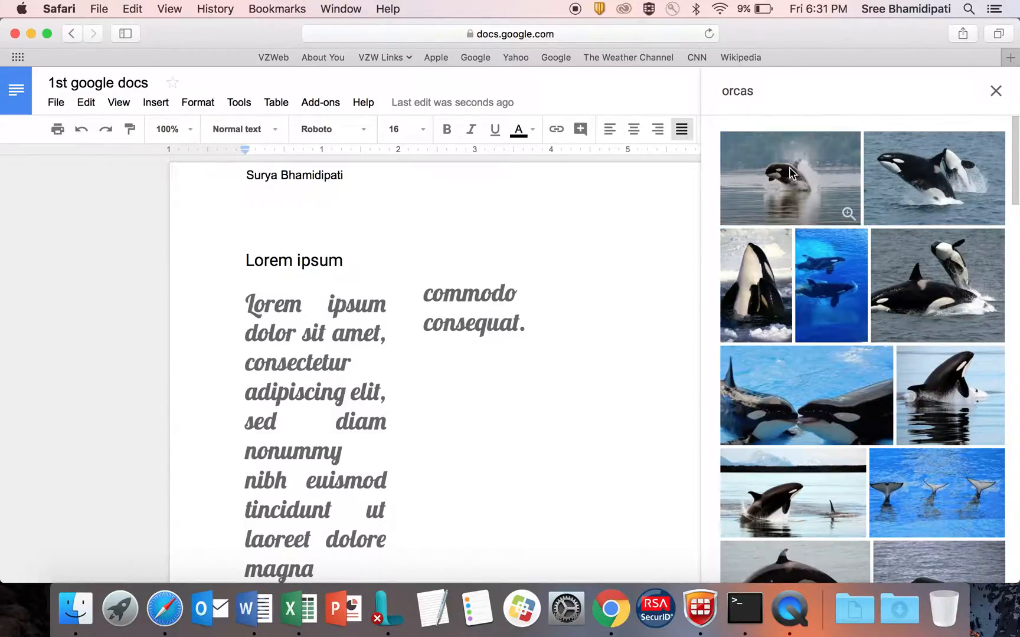
{"action": "left_click", "coordinate": [782, 177]}
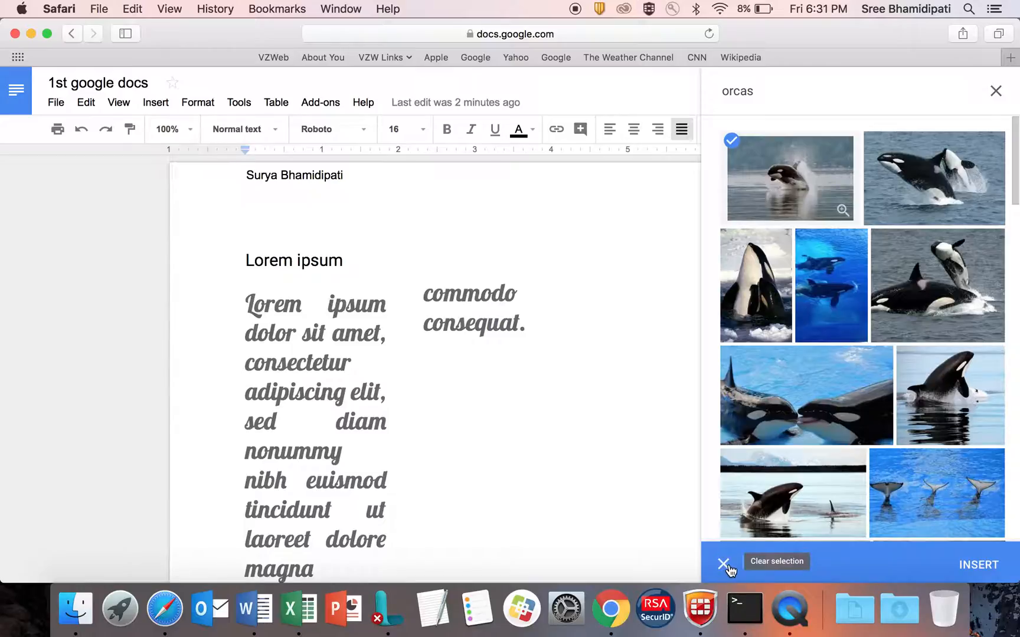
{"action": "left_click", "coordinate": [968, 565]}
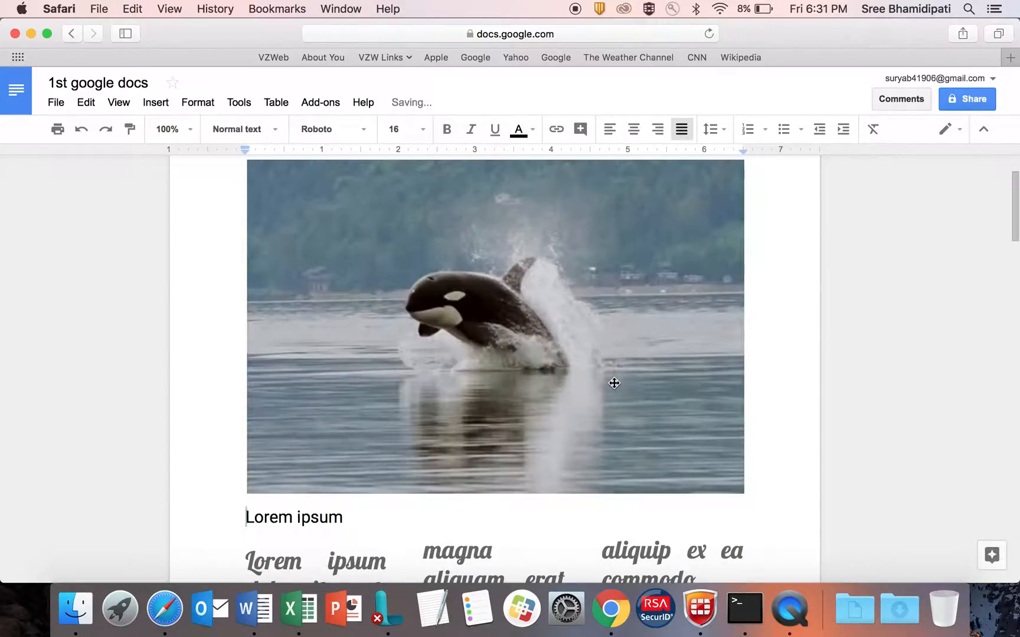
Resize the inline orca picture to about 5.8 inches wide, less than the full text width
{"action": "left_click", "coordinate": [615, 438]}
{"action": "left_click_drag", "start_coordinate": [745, 496], "coordinate": [666, 401]}
{"action": "left_click_drag", "start_coordinate": [668, 446], "coordinate": [648, 403]}
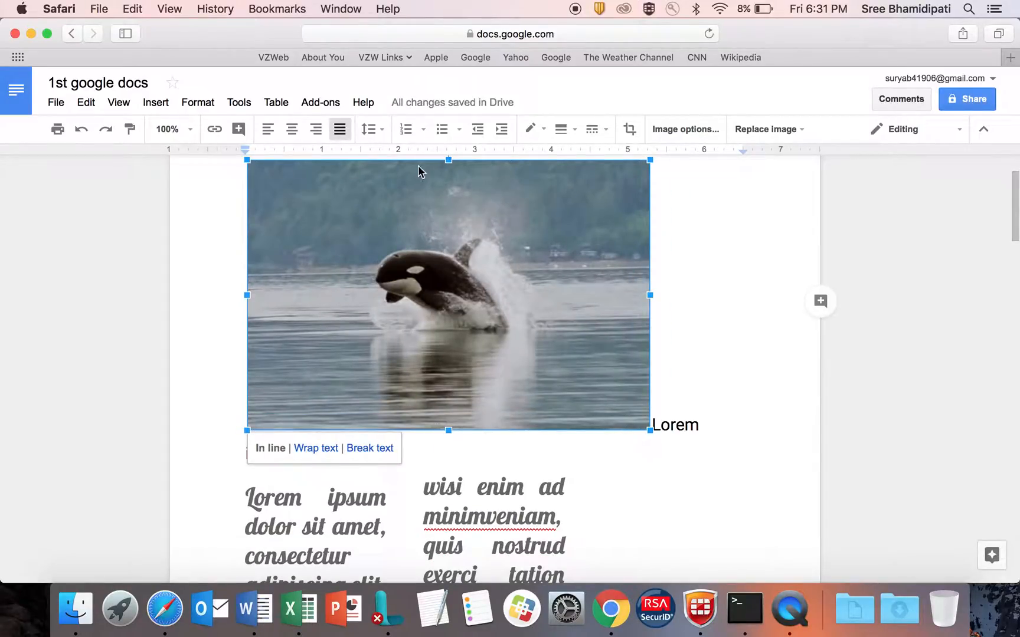
{"action": "left_click_drag", "start_coordinate": [245, 298], "coordinate": [176, 289]}
{"action": "left_click_drag", "start_coordinate": [722, 431], "coordinate": [598, 413]}
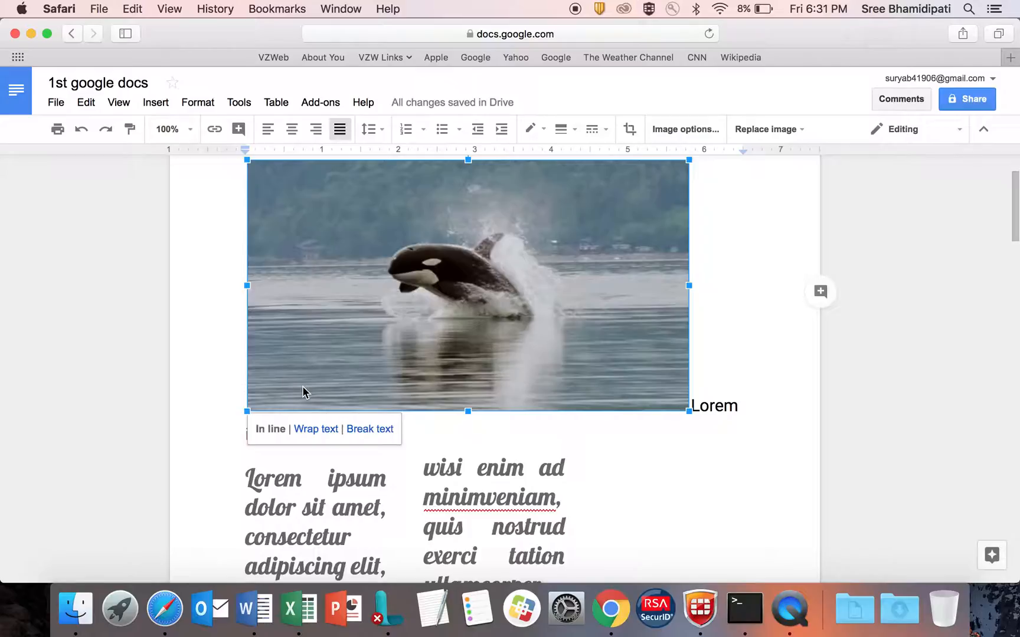
Set the orca picture to Break text, shrink it to about 4.2 inches wide, and move it down into the body text columns
{"action": "left_click", "coordinate": [372, 429]}
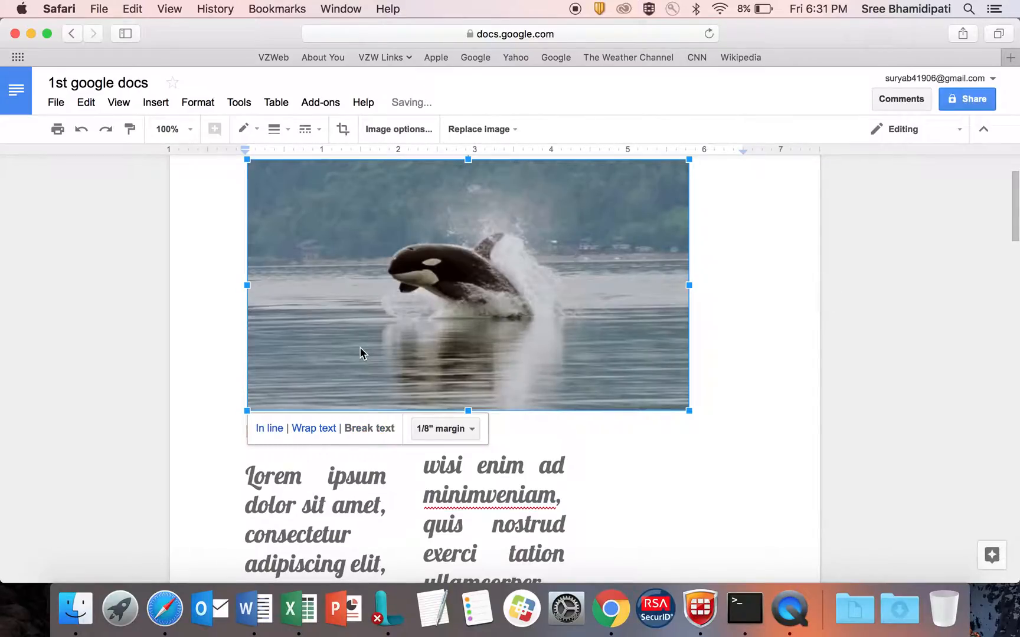
{"action": "left_click_drag", "start_coordinate": [247, 285], "coordinate": [311, 287]}
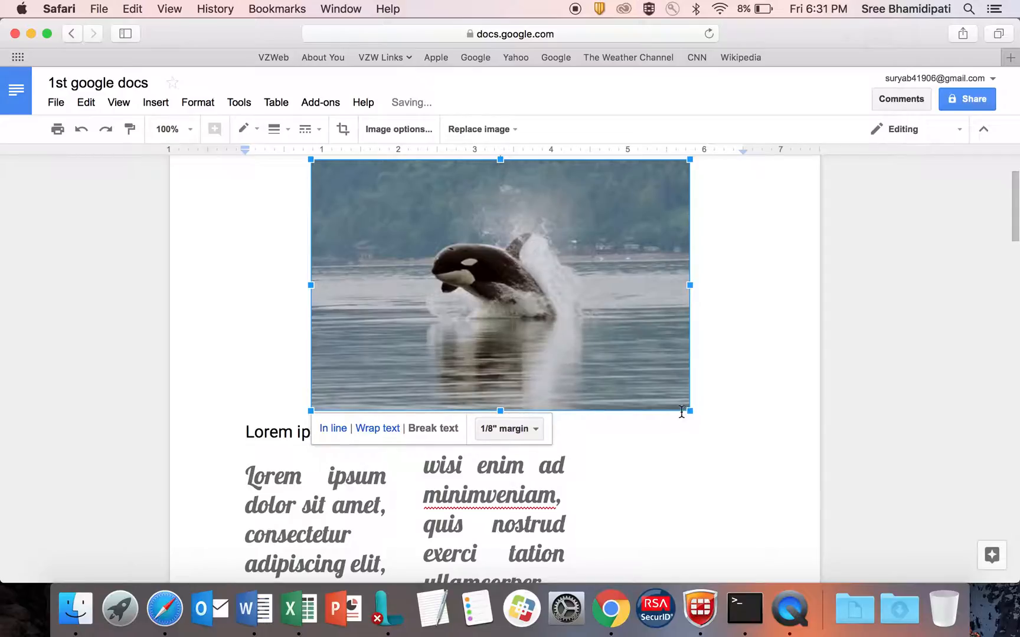
{"action": "left_click_drag", "start_coordinate": [689, 411], "coordinate": [634, 373]}
{"action": "left_click_drag", "start_coordinate": [494, 267], "coordinate": [441, 538]}
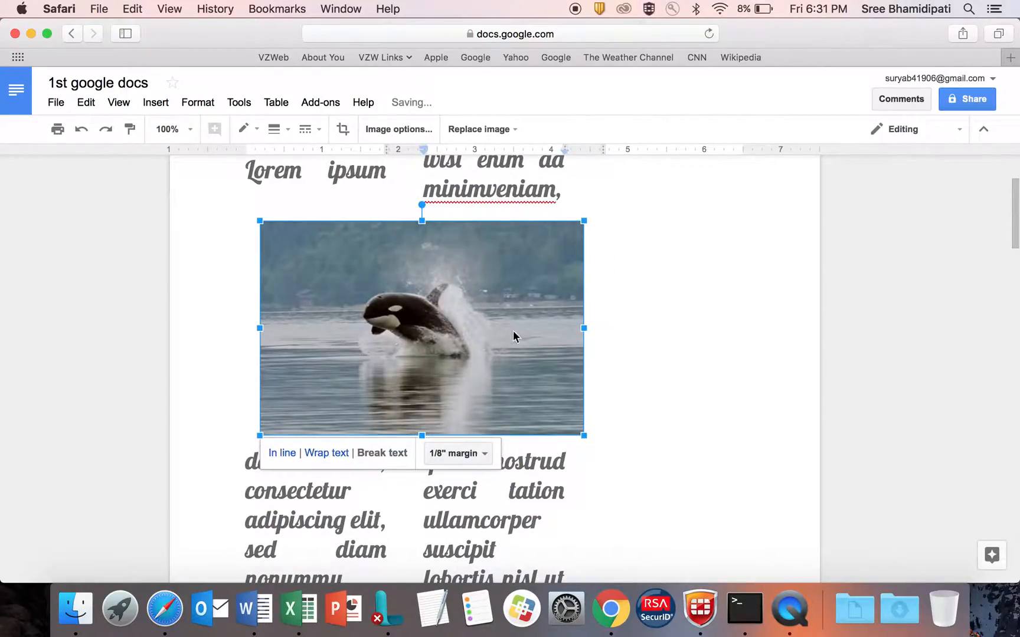
Set the orca picture to Wrap text, shrink it to about 2.9 inches wide, and move it below the line "adipiscing elit,"
{"action": "mouse_move", "coordinate": [1003, 212]}
{"action": "left_mouse_down"}
{"action": "mouse_move", "coordinate": [1005, 193]}
{"action": "mouse_move", "coordinate": [1000, 219]}
{"action": "left_mouse_up"}
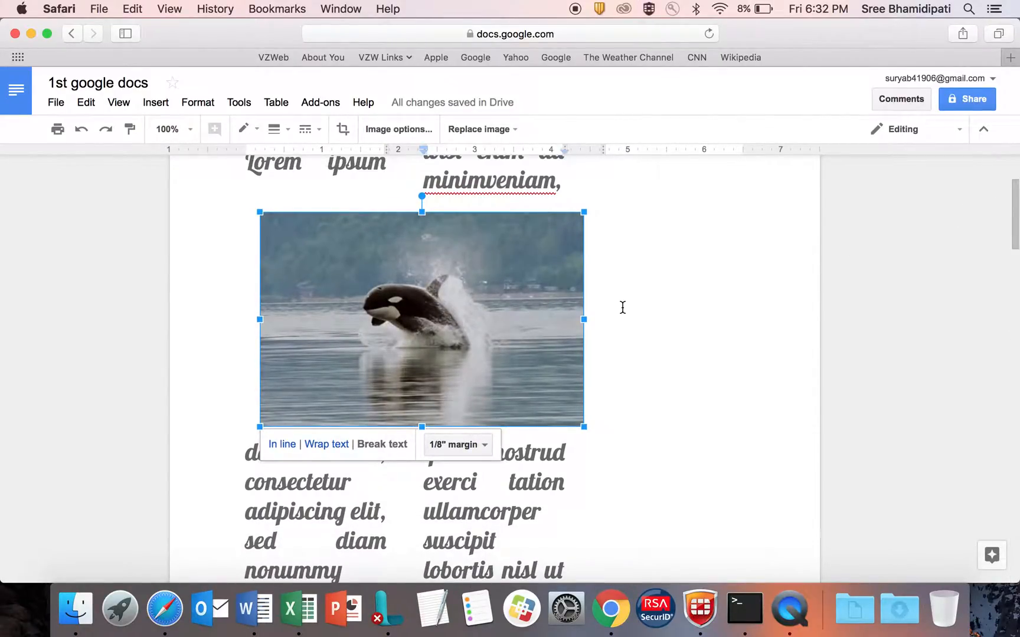
{"action": "left_click", "coordinate": [331, 446]}
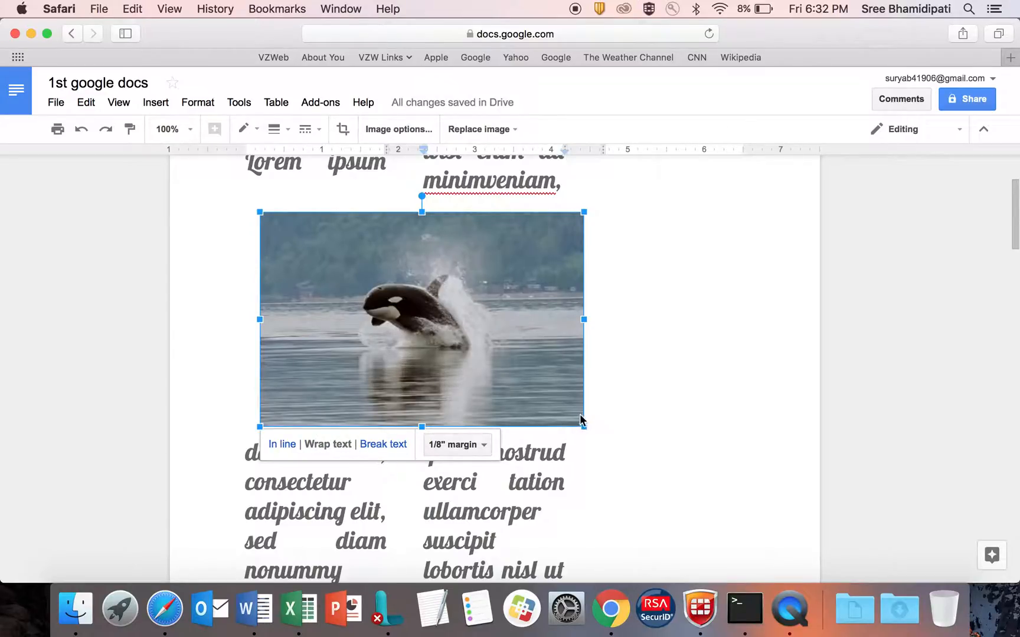
{"action": "left_click_drag", "start_coordinate": [586, 427], "coordinate": [455, 355]}
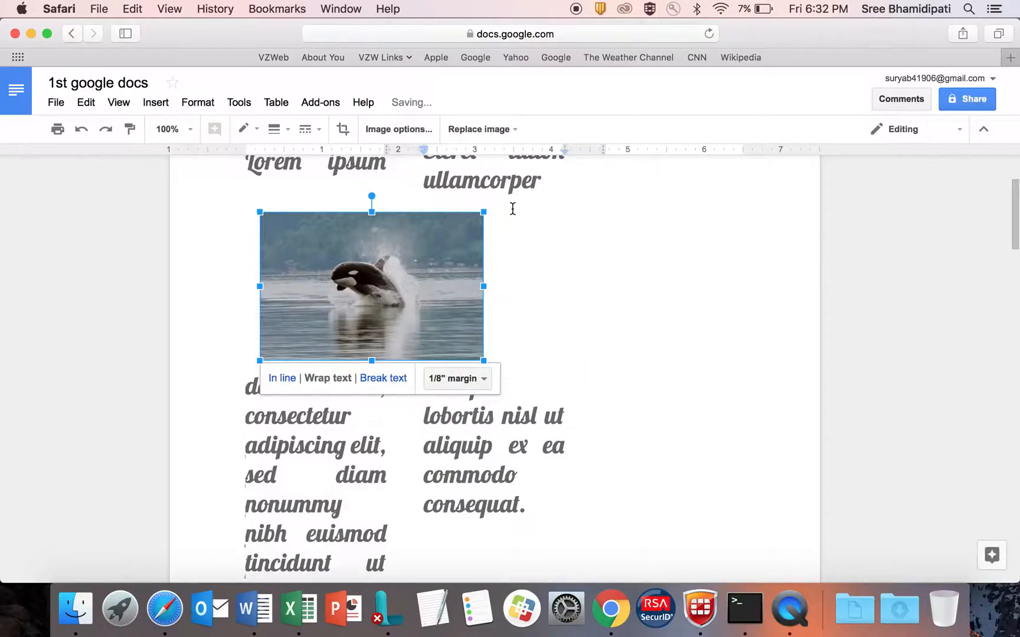
{"action": "left_click_drag", "start_coordinate": [387, 310], "coordinate": [366, 384]}
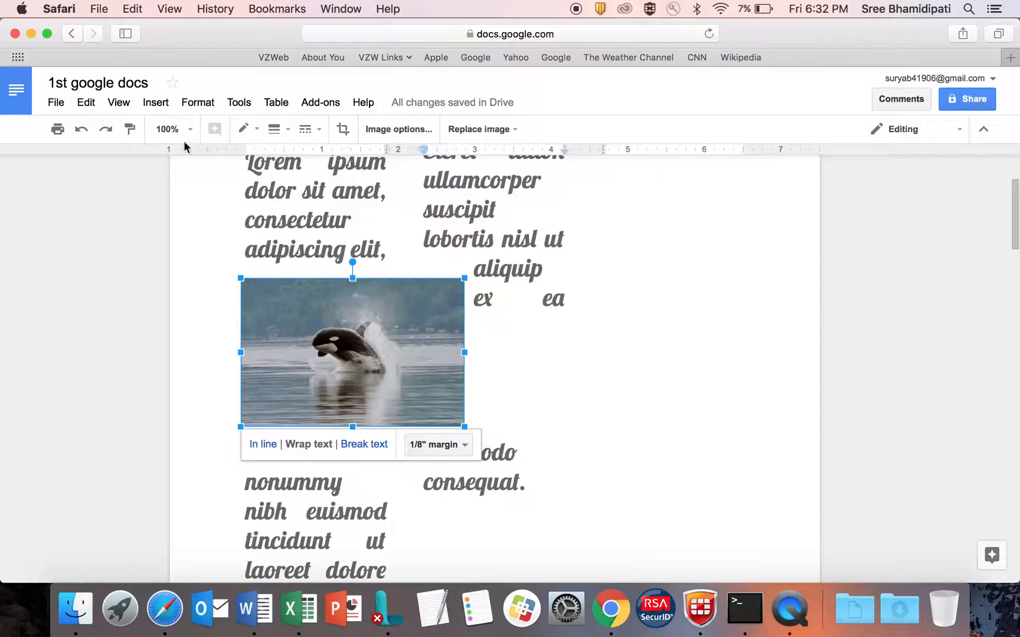
Start a new drawing from the body text and scribble a large, roughly round head outline in the middle of the canvas
{"action": "left_click", "coordinate": [155, 102]}
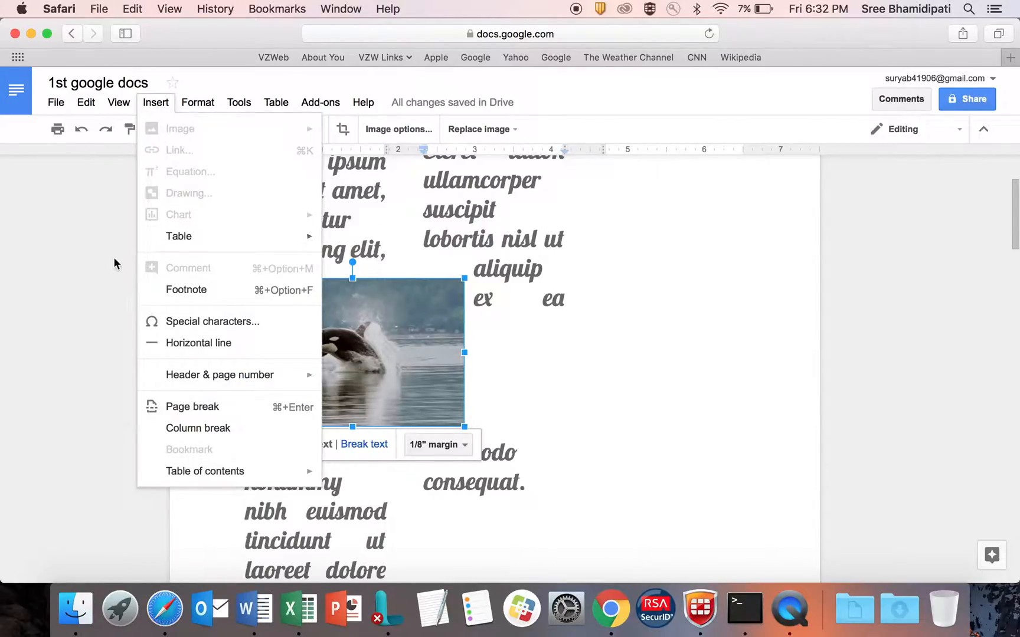
{"action": "left_click", "coordinate": [517, 359]}
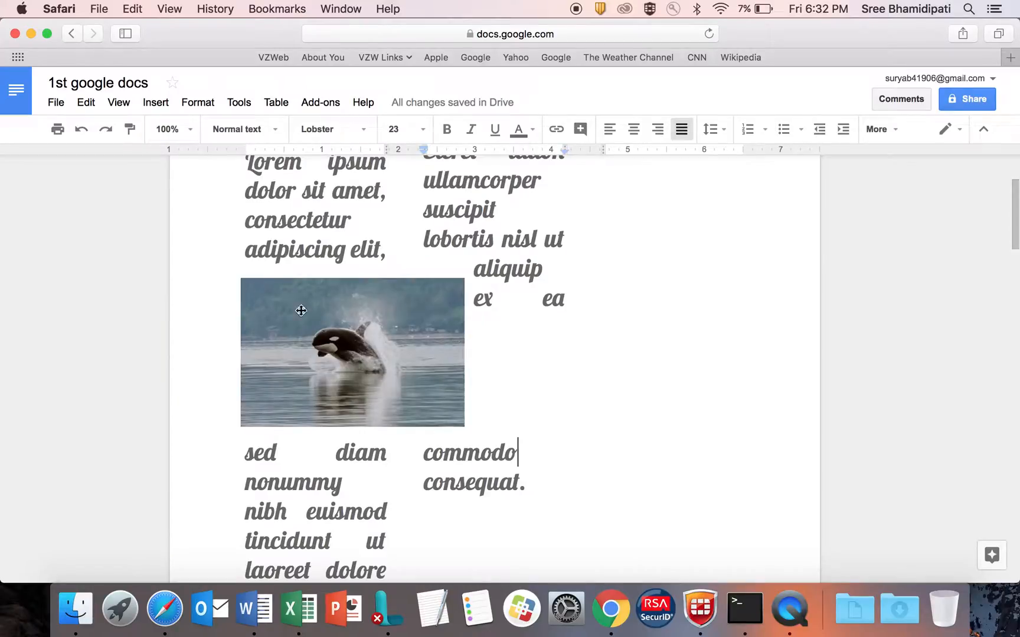
{"action": "left_click", "coordinate": [156, 102]}
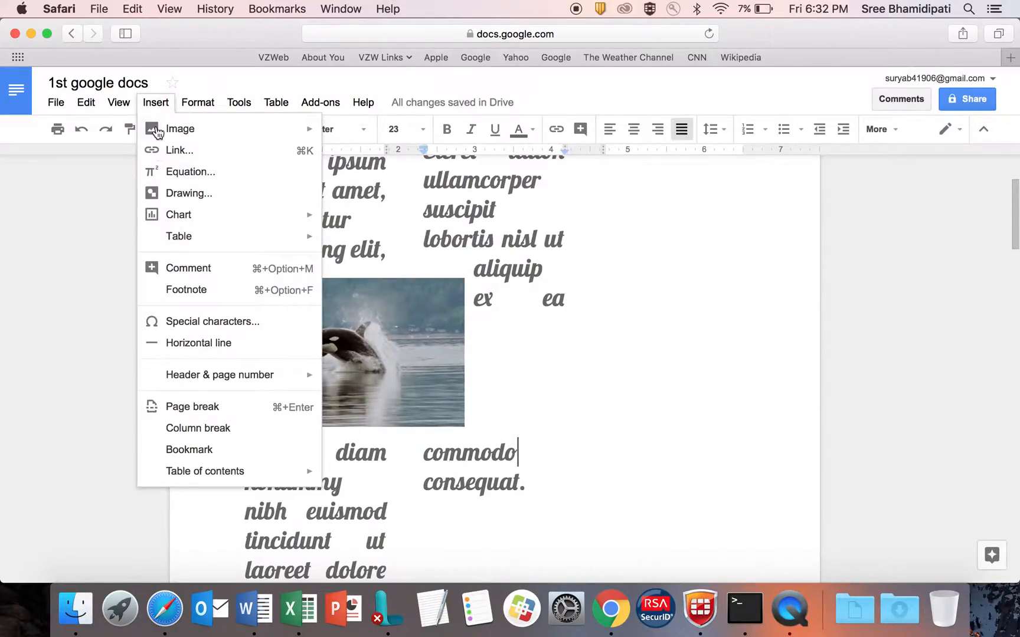
{"action": "left_click", "coordinate": [188, 194]}
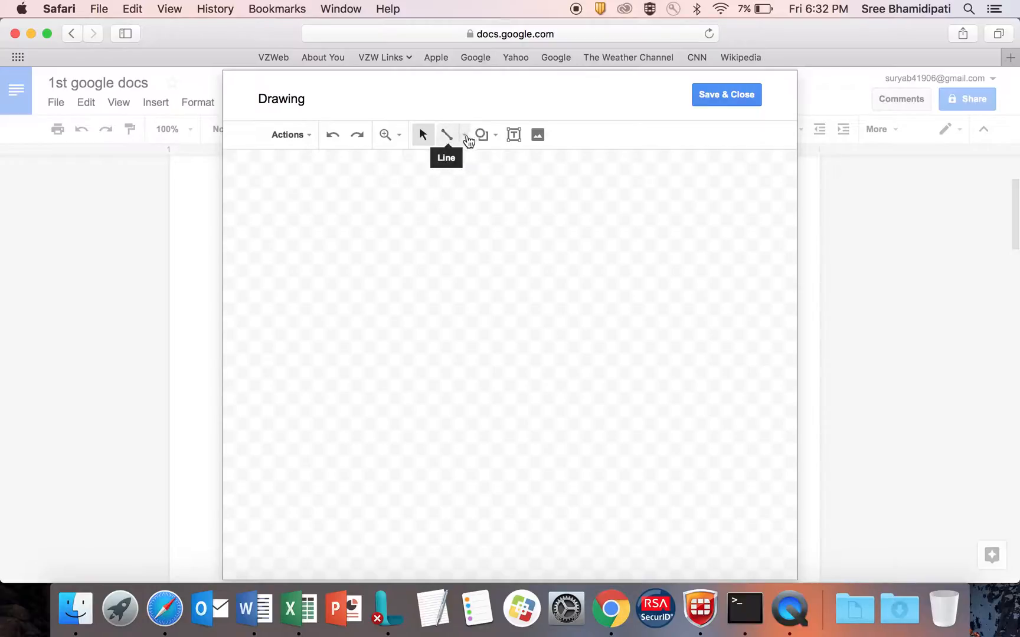
{"action": "left_click", "coordinate": [467, 141]}
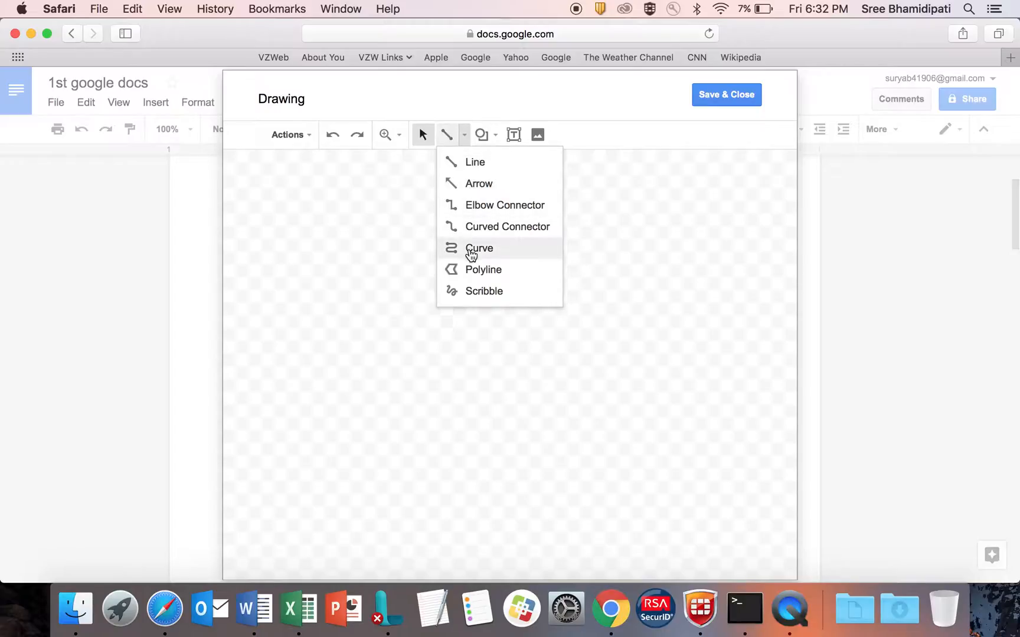
{"action": "left_click", "coordinate": [477, 292]}
{"action": "mouse_move", "coordinate": [571, 225]}
{"action": "left_mouse_down"}
{"action": "mouse_move", "coordinate": [530, 203]}
{"action": "mouse_move", "coordinate": [428, 226]}
{"action": "mouse_move", "coordinate": [390, 387]}
{"action": "mouse_move", "coordinate": [471, 437]}
{"action": "mouse_move", "coordinate": [544, 447]}
{"action": "mouse_move", "coordinate": [574, 421]}
{"action": "mouse_move", "coordinate": [628, 303]}
{"action": "mouse_move", "coordinate": [601, 259]}
{"action": "mouse_move", "coordinate": [550, 216]}
{"action": "left_mouse_up"}
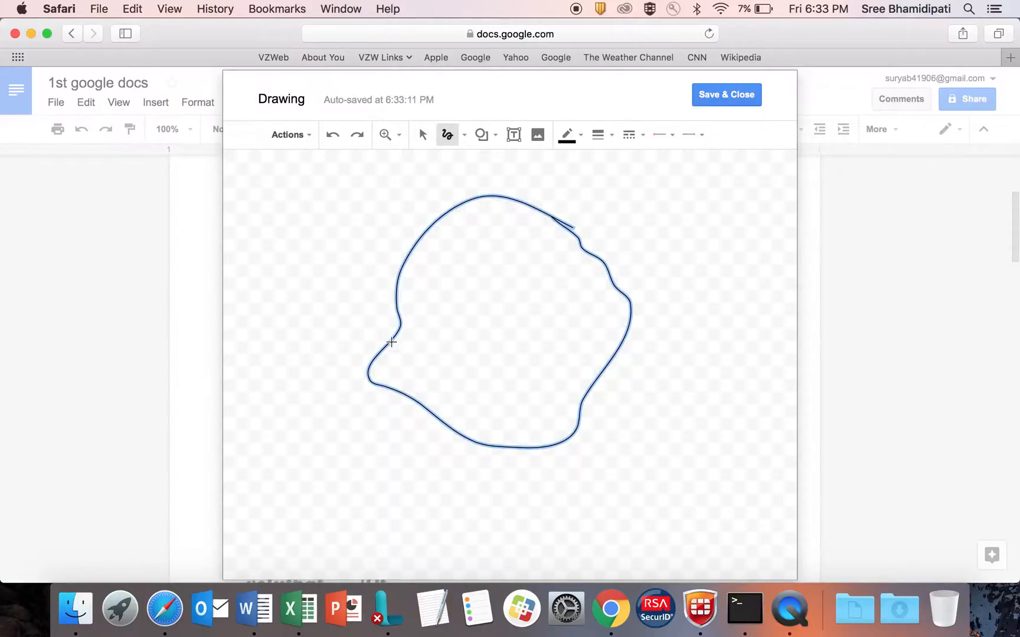
Set the line weight of the scribbled head outline to 8px
{"action": "left_click", "coordinate": [580, 135]}
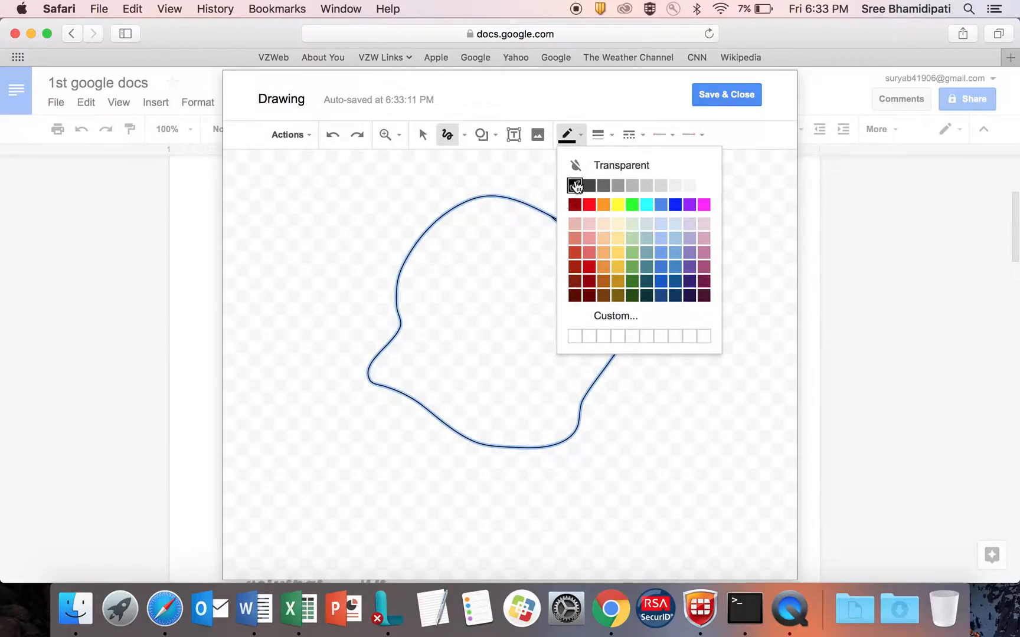
{"action": "left_click", "coordinate": [482, 173]}
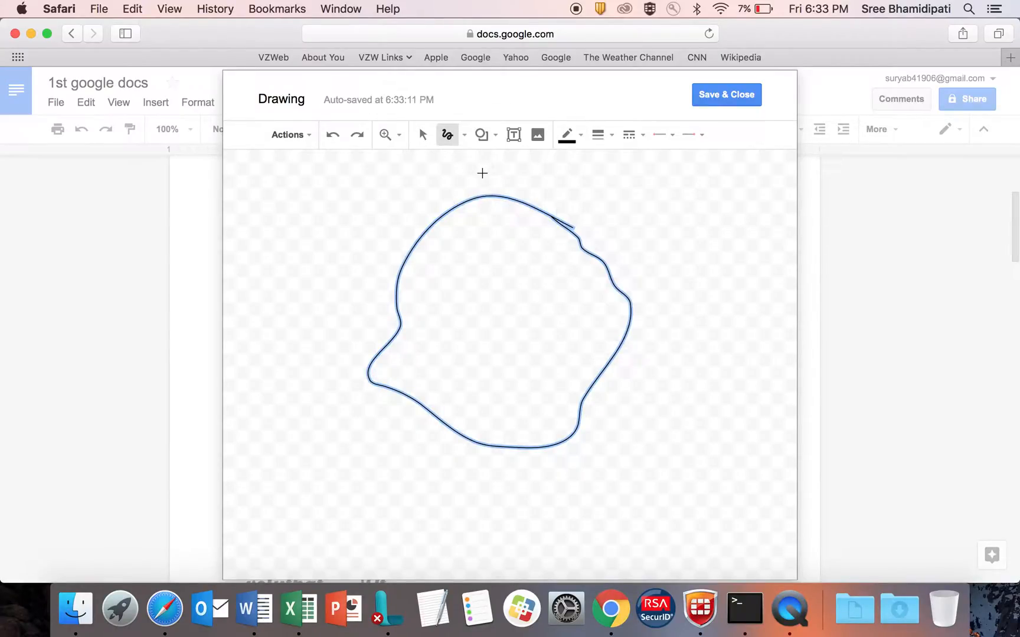
{"action": "left_click", "coordinate": [603, 135]}
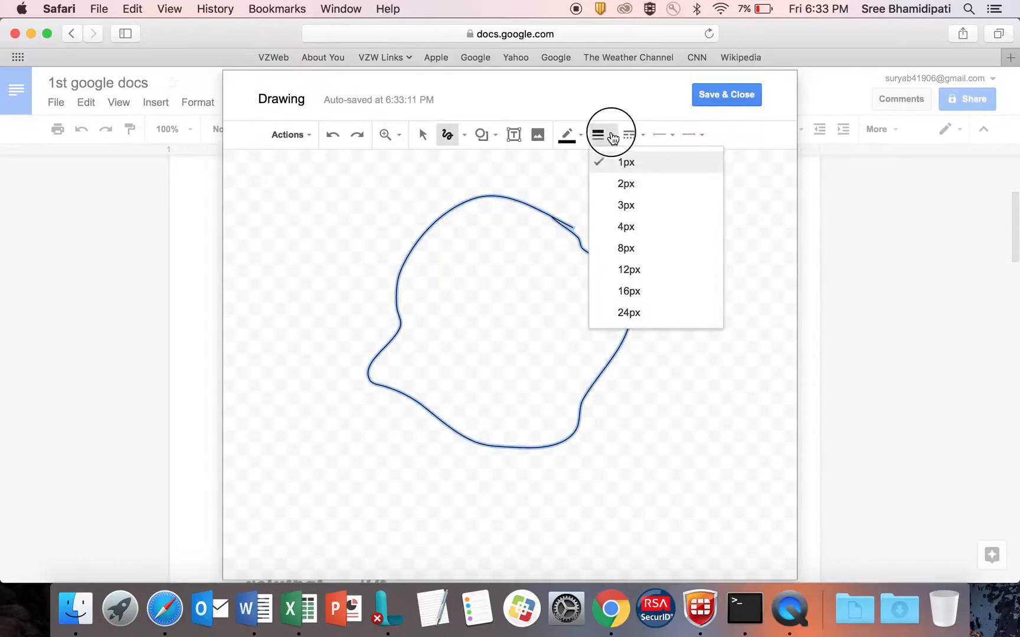
{"action": "left_click", "coordinate": [627, 251]}
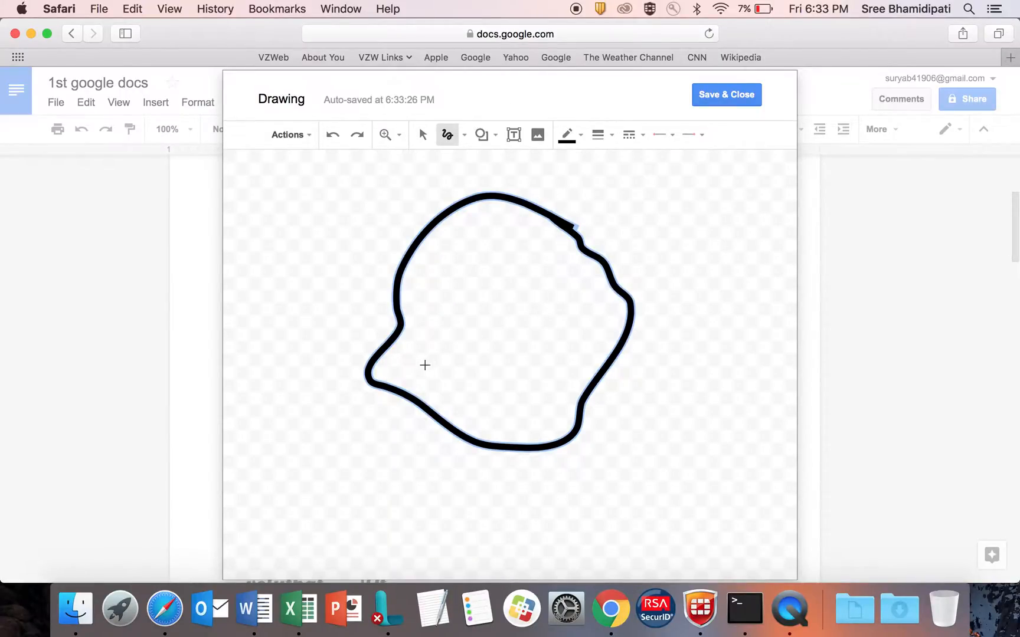
Scribble two eyes, a short vertical nose and a curved mouth inside the head, and fill in the left eye
{"action": "mouse_move", "coordinate": [449, 273]}
{"action": "left_mouse_down"}
{"action": "mouse_move", "coordinate": [427, 287]}
{"action": "mouse_move", "coordinate": [451, 290]}
{"action": "mouse_move", "coordinate": [445, 275]}
{"action": "left_mouse_up"}
{"action": "mouse_move", "coordinate": [535, 275]}
{"action": "left_mouse_down"}
{"action": "mouse_move", "coordinate": [517, 289]}
{"action": "mouse_move", "coordinate": [539, 296]}
{"action": "mouse_move", "coordinate": [539, 277]}
{"action": "mouse_move", "coordinate": [525, 277]}
{"action": "left_mouse_up"}
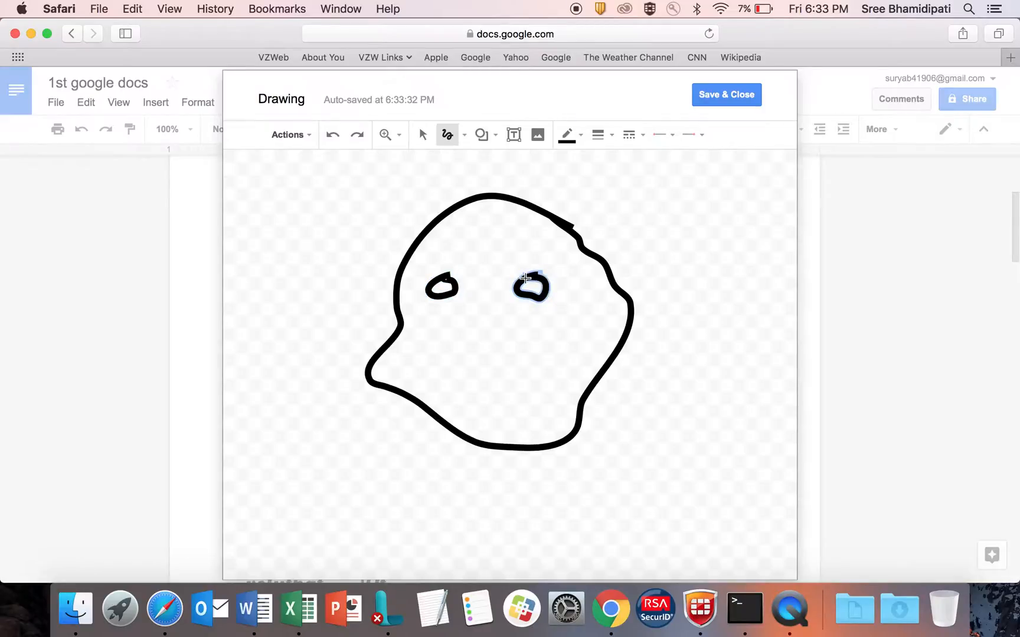
{"action": "mouse_move", "coordinate": [485, 334]}
{"action": "left_mouse_down"}
{"action": "mouse_move", "coordinate": [483, 367]}
{"action": "mouse_move", "coordinate": [523, 390]}
{"action": "mouse_move", "coordinate": [426, 380]}
{"action": "mouse_move", "coordinate": [419, 360]}
{"action": "left_mouse_up"}
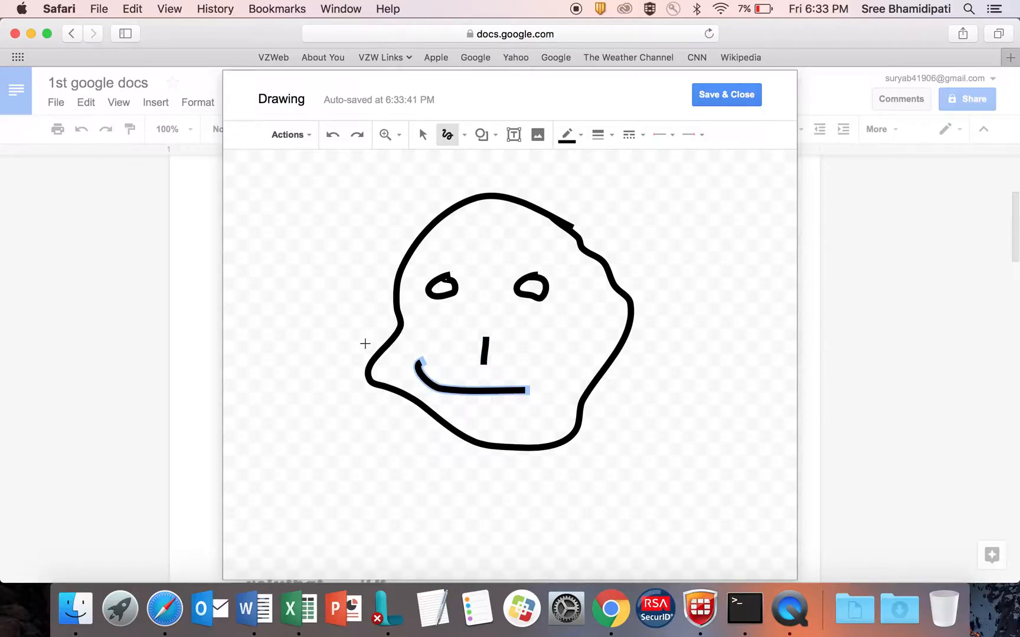
{"action": "mouse_move", "coordinate": [439, 282]}
{"action": "left_mouse_down"}
{"action": "mouse_move", "coordinate": [444, 296]}
{"action": "mouse_move", "coordinate": [437, 273]}
{"action": "mouse_move", "coordinate": [442, 290]}
{"action": "left_mouse_up"}
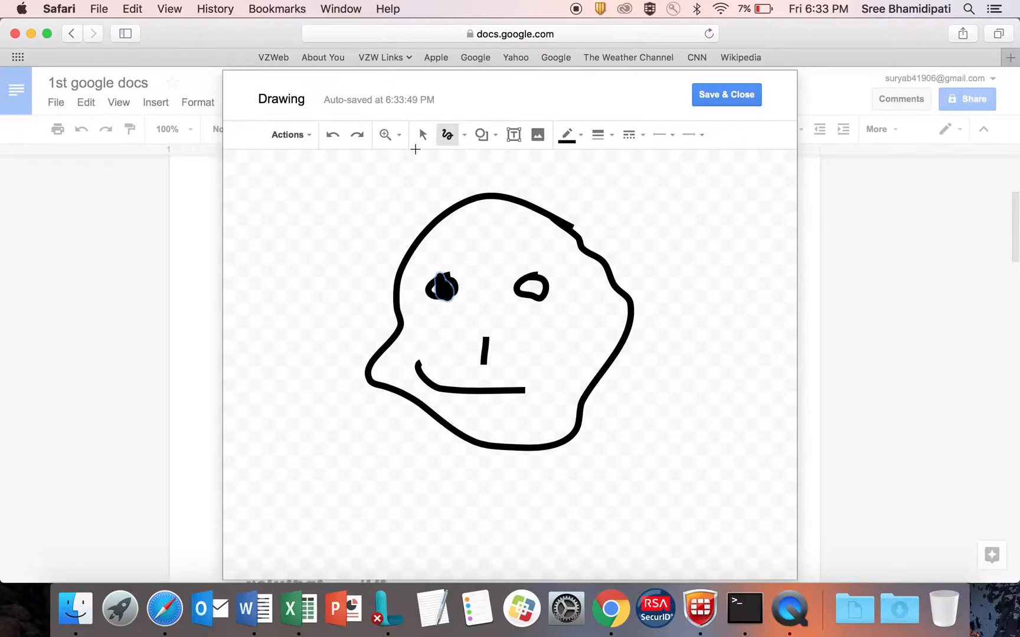
Draw four straight lines with the Line tool to form a tilted rectangle to the left of the head
{"action": "left_click", "coordinate": [457, 137]}
{"action": "left_click", "coordinate": [462, 163]}
{"action": "left_click_drag", "start_coordinate": [387, 204], "coordinate": [229, 331]}
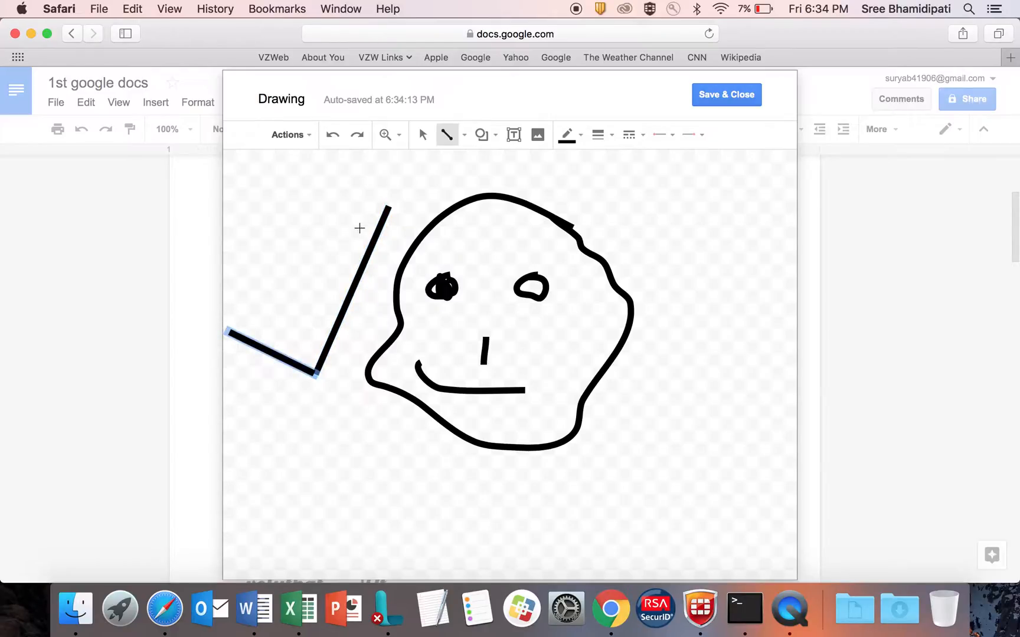
{"action": "left_click_drag", "start_coordinate": [382, 208], "coordinate": [235, 334]}
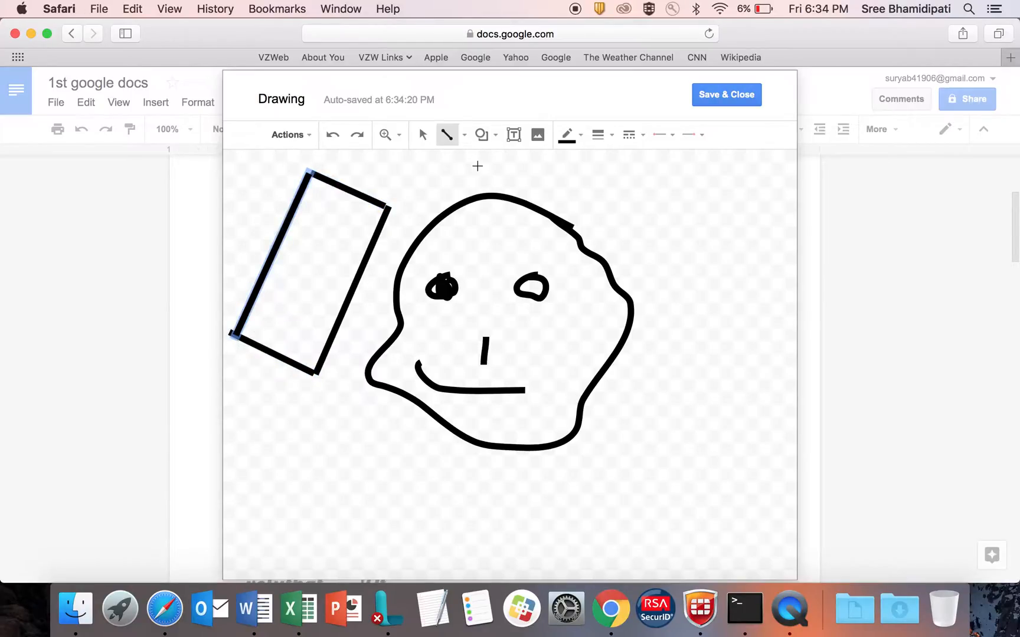
Draw a small right-arrow shape at the lower-left edge of the head, beneath the tilted rectangle
{"action": "left_click", "coordinate": [495, 139]}
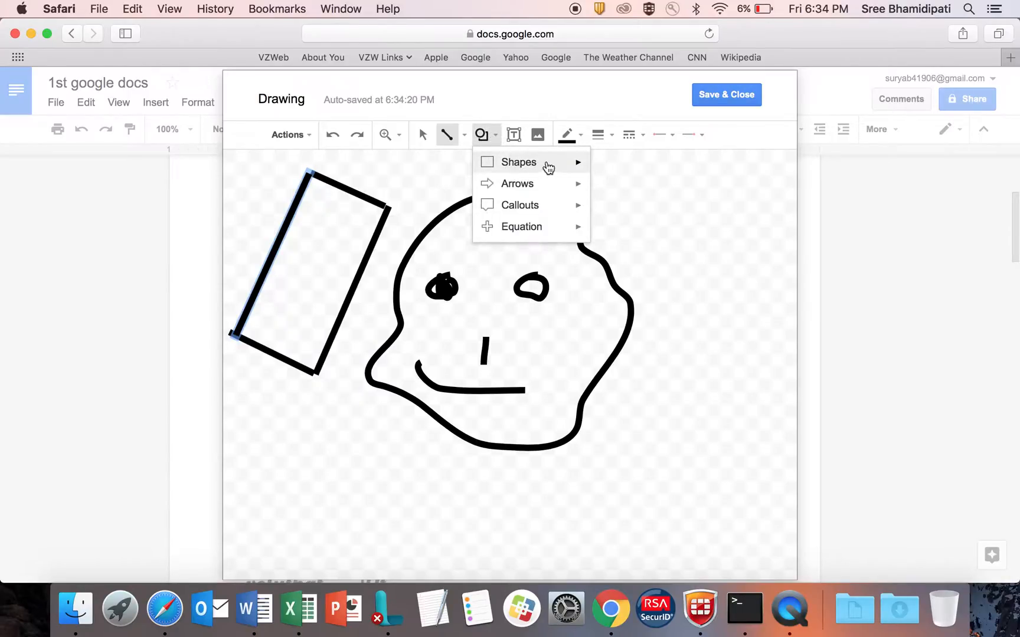
{"action": "mouse_move", "coordinate": [557, 193]}
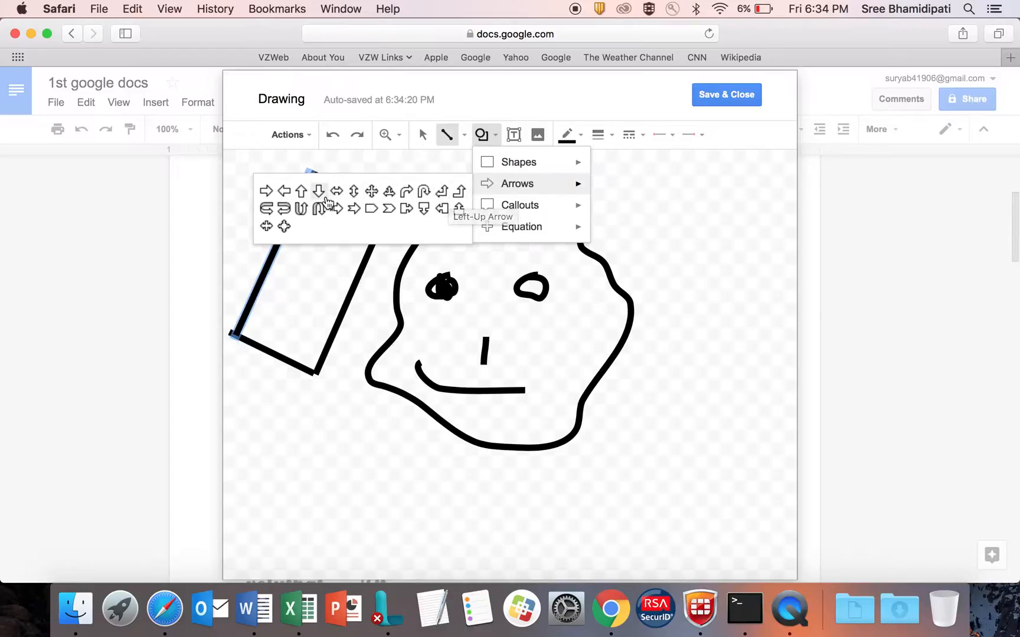
{"action": "left_click", "coordinate": [267, 192]}
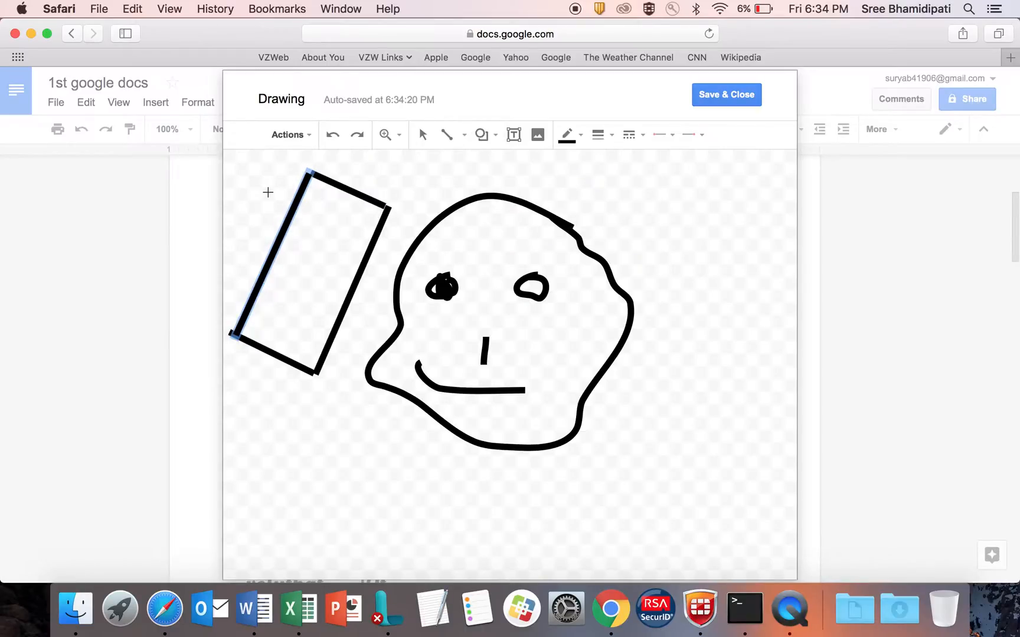
{"action": "left_click_drag", "start_coordinate": [337, 463], "coordinate": [412, 408]}
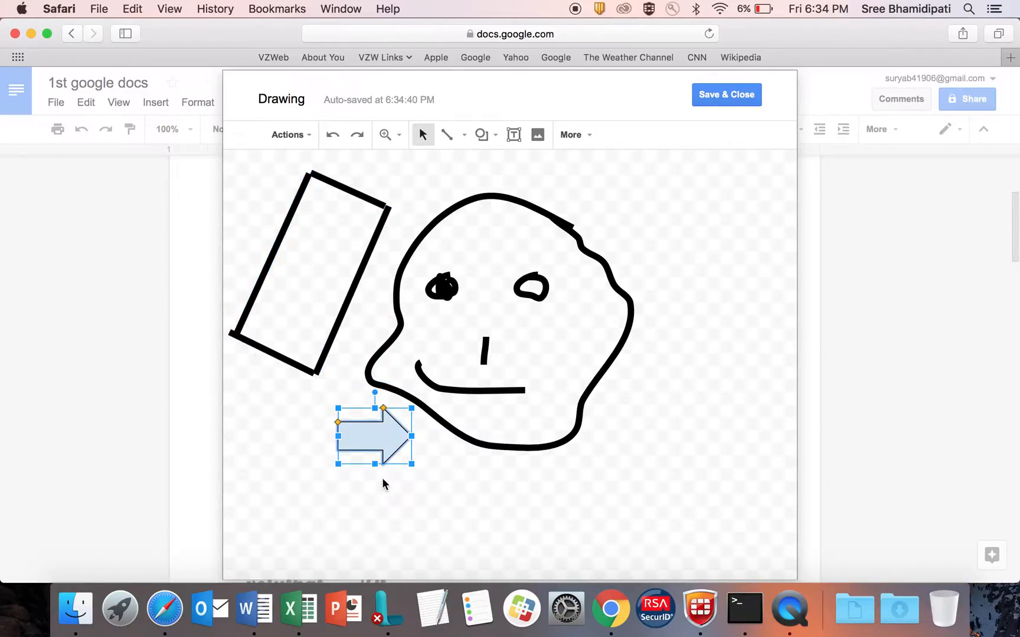
{"action": "left_click", "coordinate": [394, 487]}
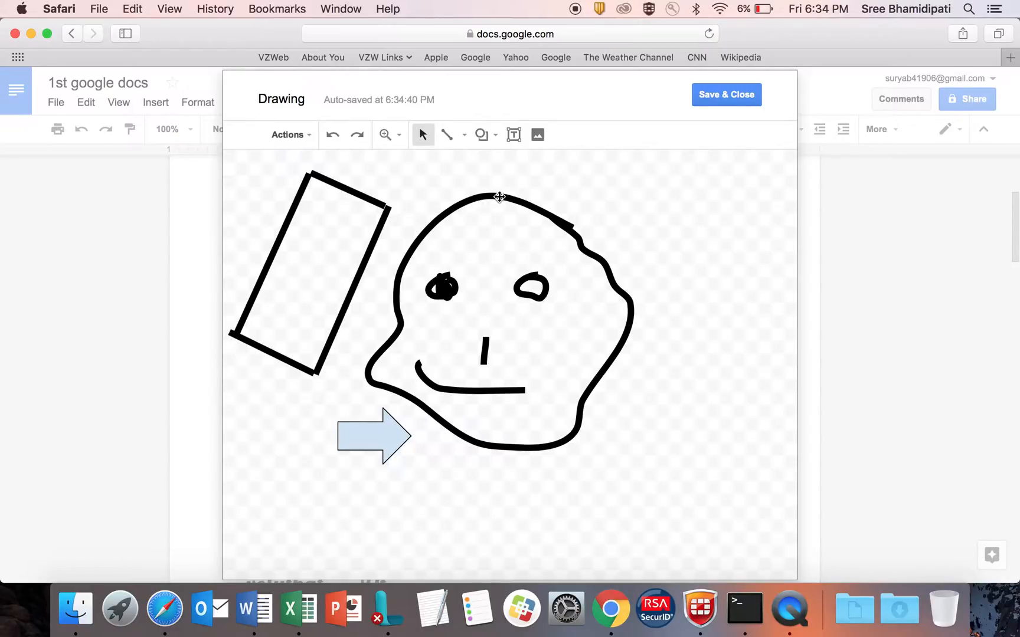
Add a wide text box below the arrow and head containing the caption "The Kid"
{"action": "left_click", "coordinate": [513, 137]}
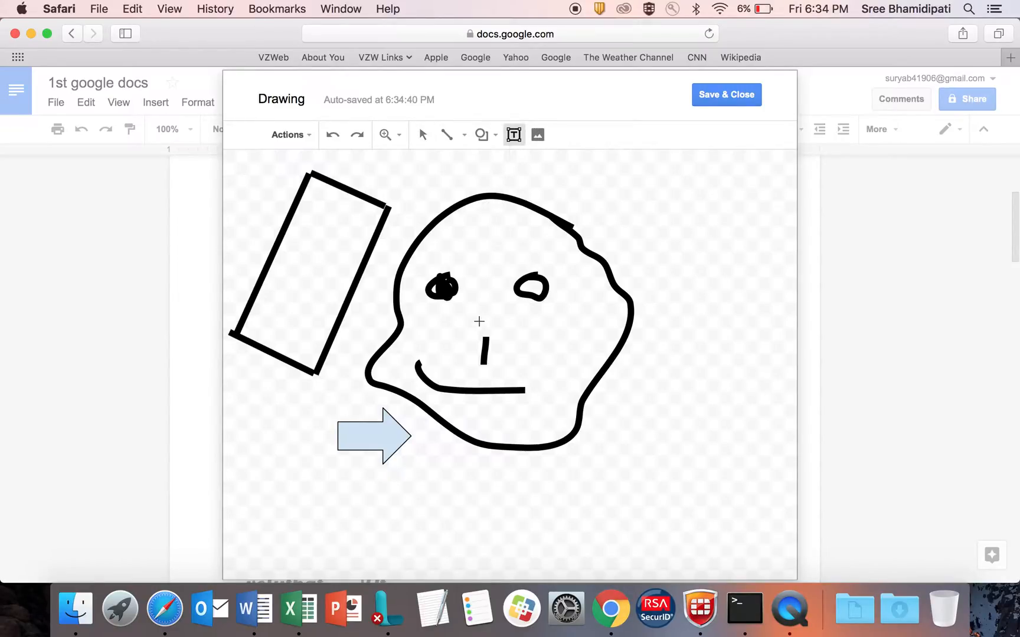
{"action": "left_click_drag", "start_coordinate": [325, 501], "coordinate": [580, 557]}
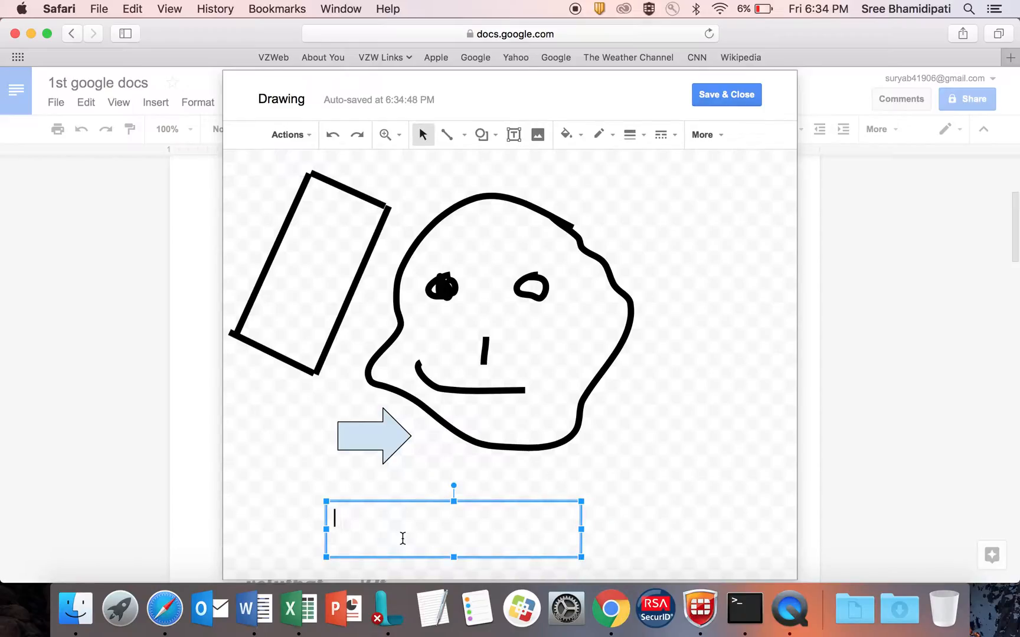
{"action": "type", "text": "The Kid"}
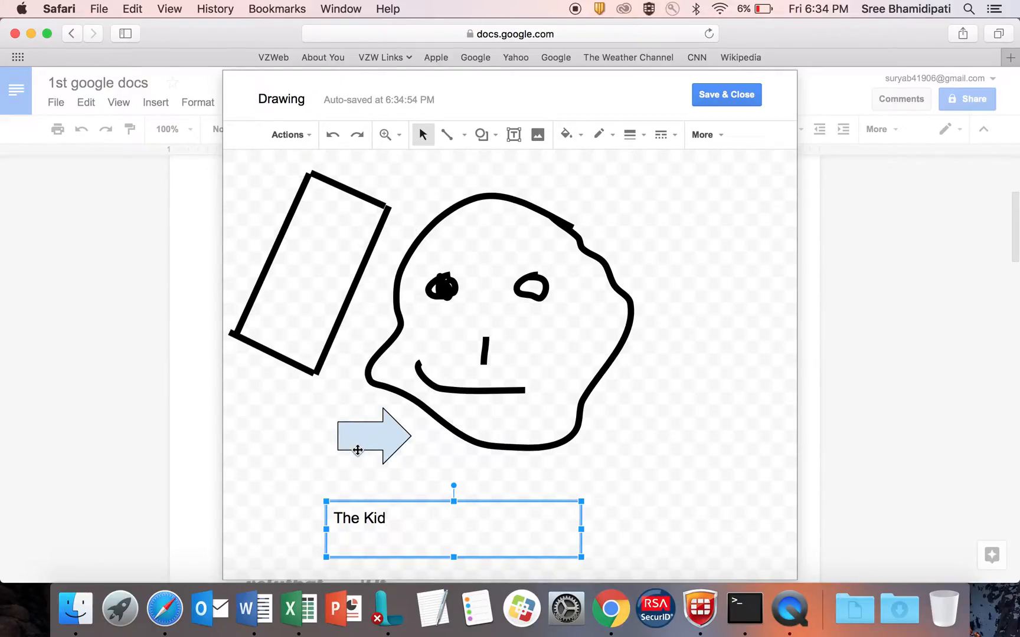
{"action": "left_click", "coordinate": [654, 487]}
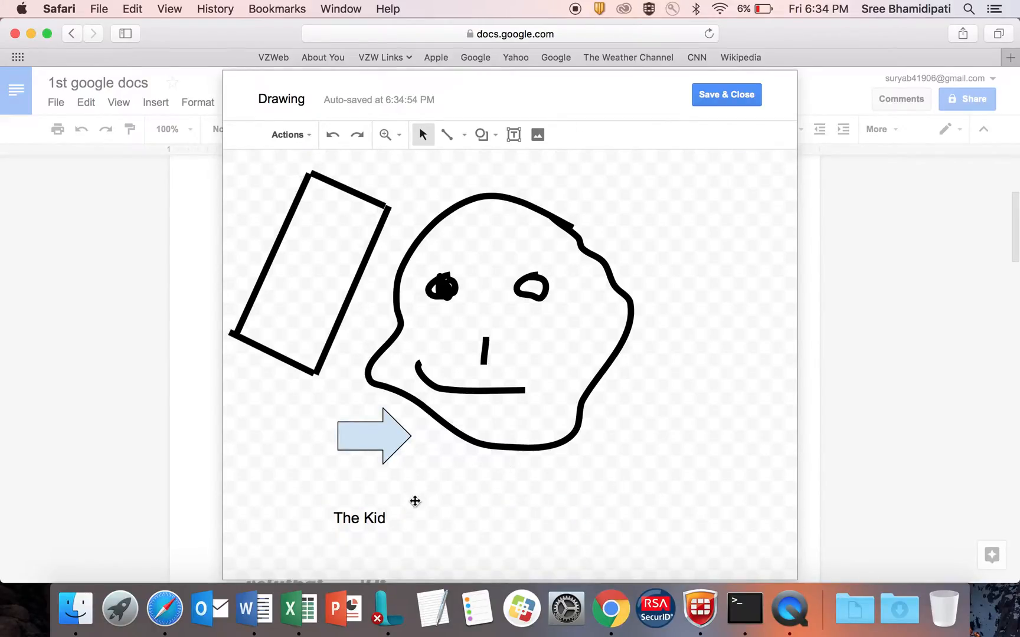
Insert word art reading "The Kid" into the drawing and dismiss the low battery notification
{"action": "left_click", "coordinate": [392, 522]}
{"action": "left_click", "coordinate": [388, 517]}
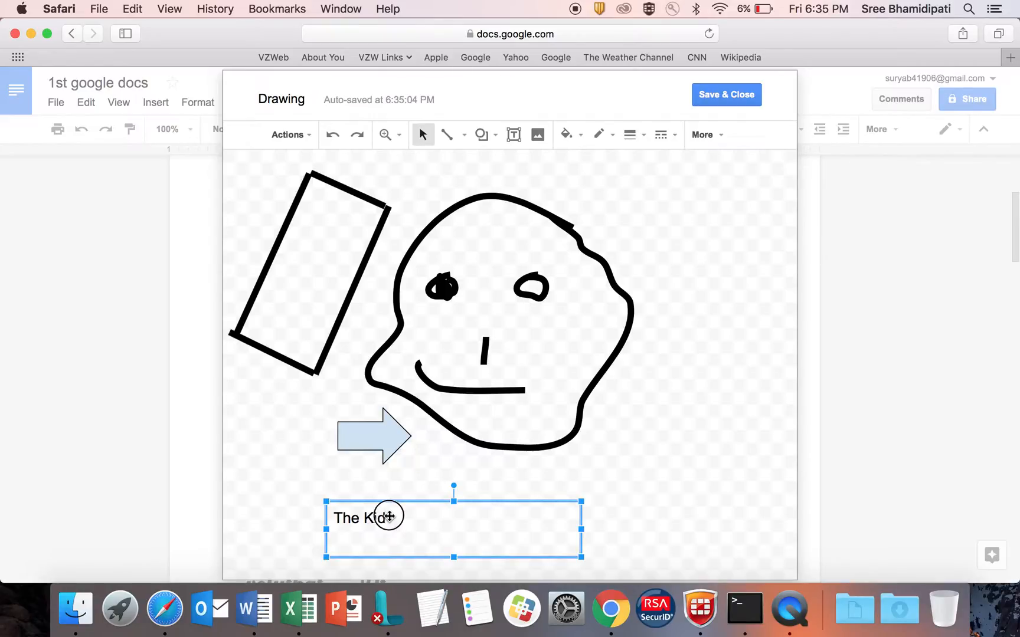
{"action": "left_click", "coordinate": [295, 137]}
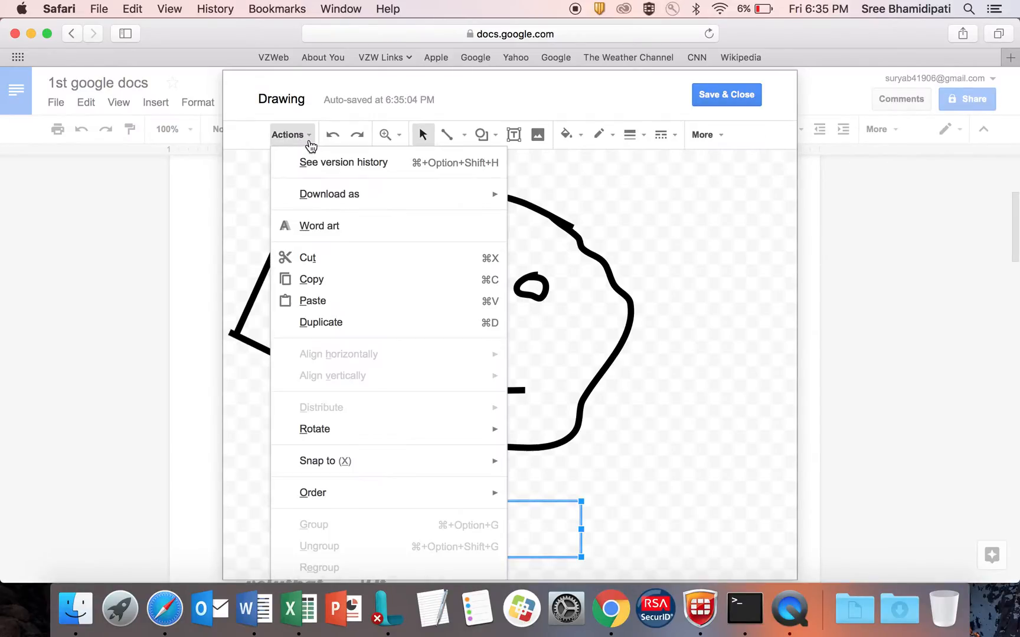
{"action": "left_click", "coordinate": [311, 227]}
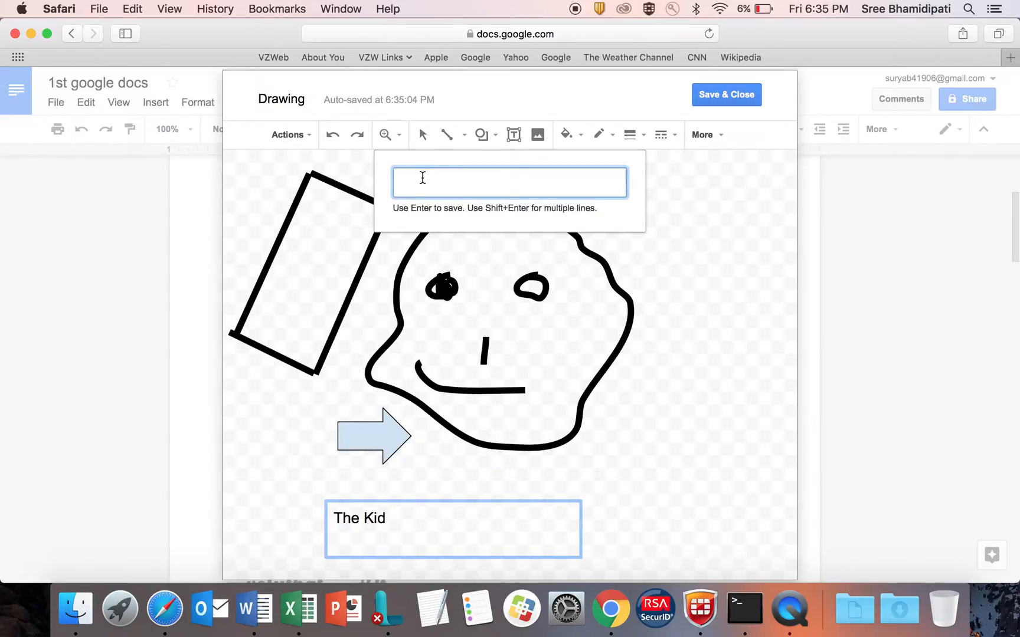
{"action": "type", "text": "The K"}
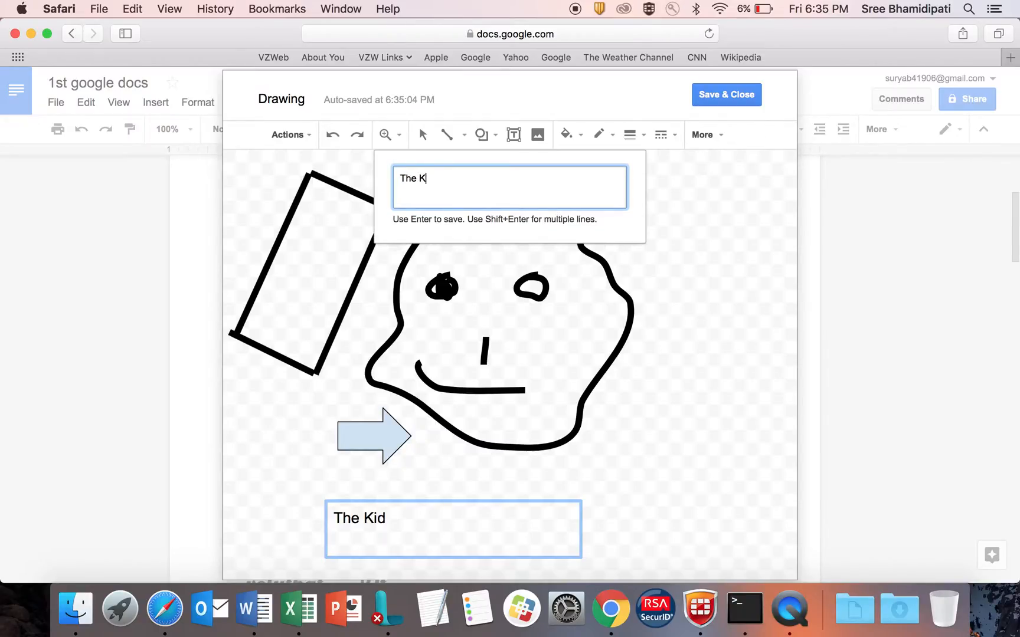
{"action": "type", "text": "id"}
{"action": "key", "text": "Return"}
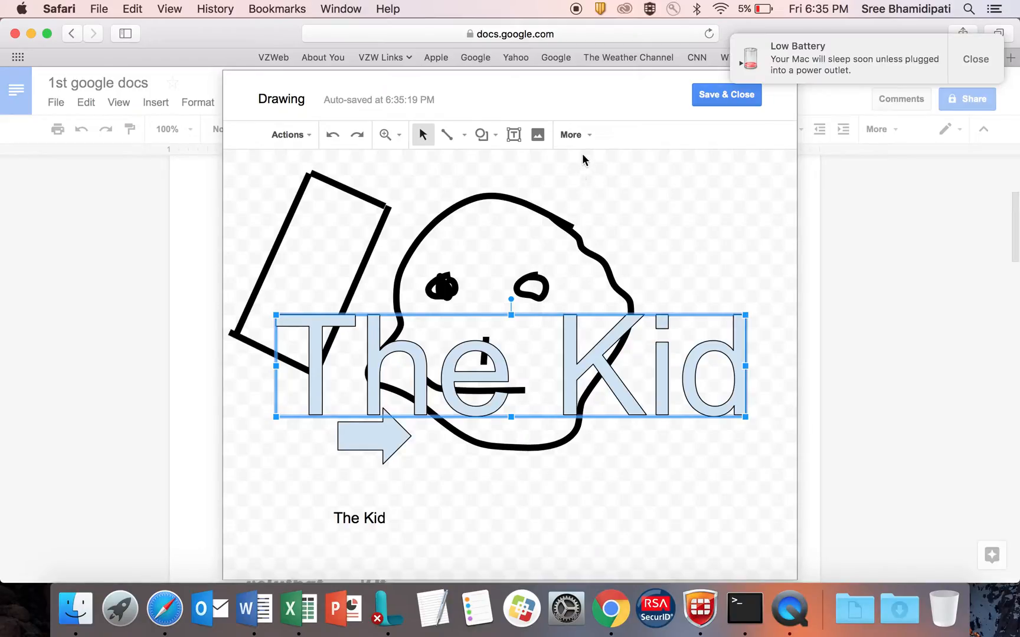
{"action": "left_click", "coordinate": [976, 59]}
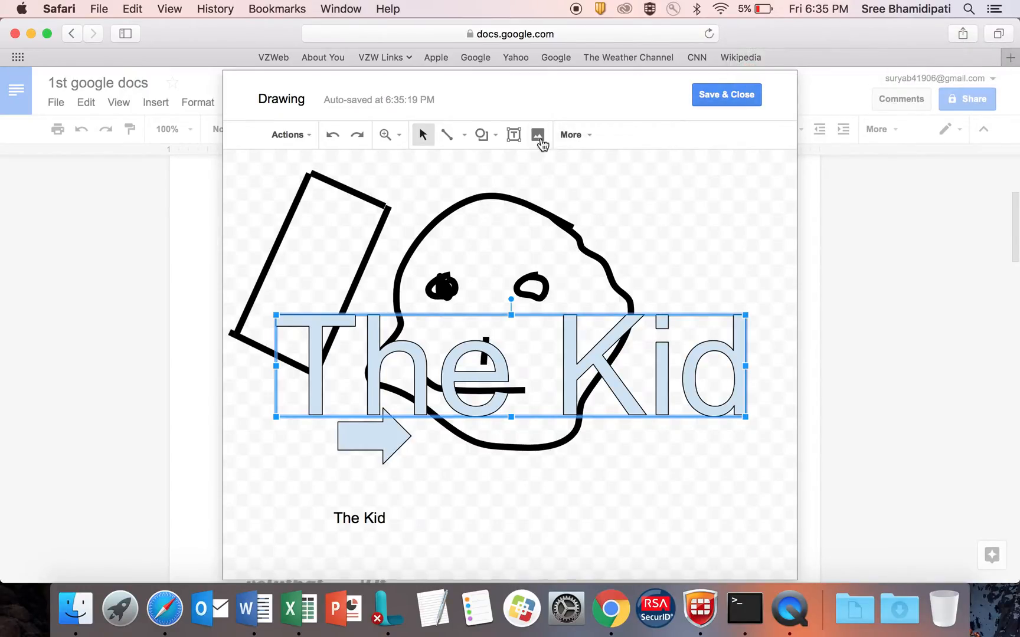
Set the font of the "The Kid" word art to Caveat
{"action": "left_click", "coordinate": [586, 137]}
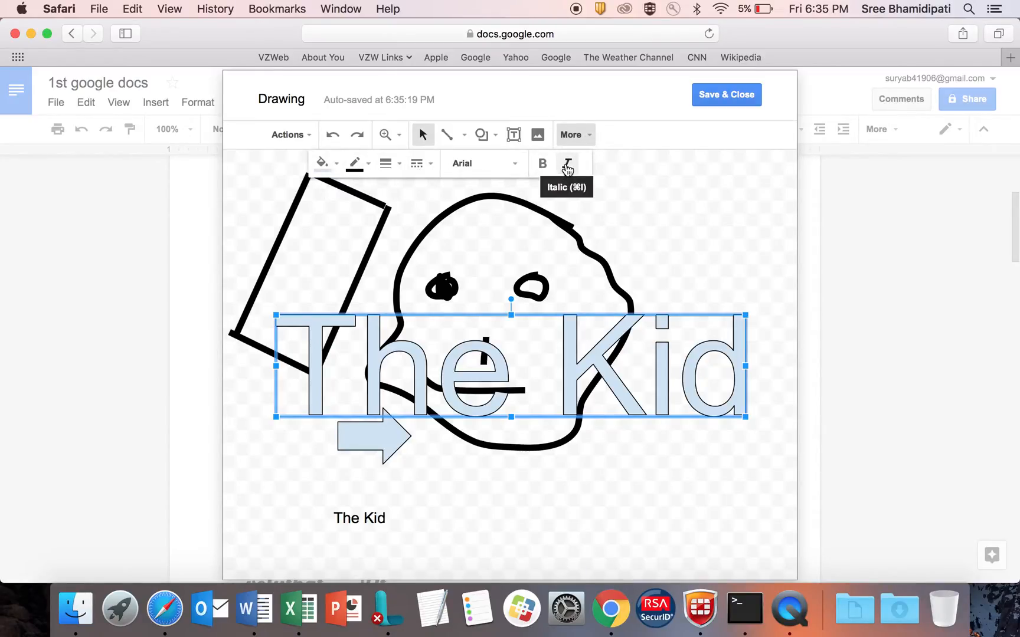
{"action": "mouse_move", "coordinate": [287, 364]}
{"action": "left_mouse_down"}
{"action": "mouse_move", "coordinate": [485, 412]}
{"action": "mouse_move", "coordinate": [391, 371]}
{"action": "mouse_move", "coordinate": [286, 366]}
{"action": "left_mouse_up"}
{"action": "left_click", "coordinate": [512, 159]}
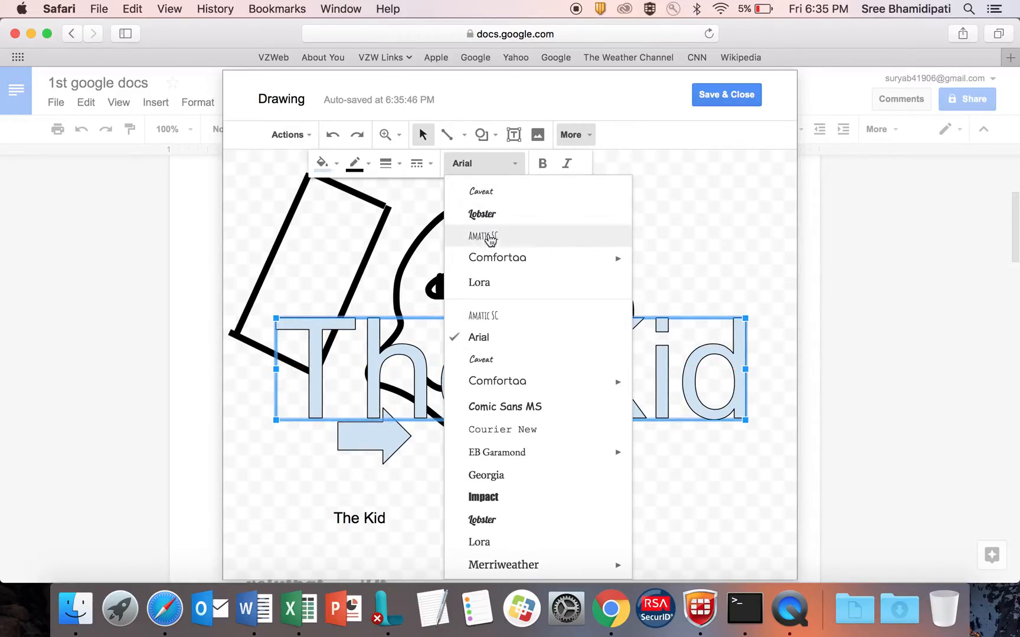
{"action": "left_click", "coordinate": [476, 193]}
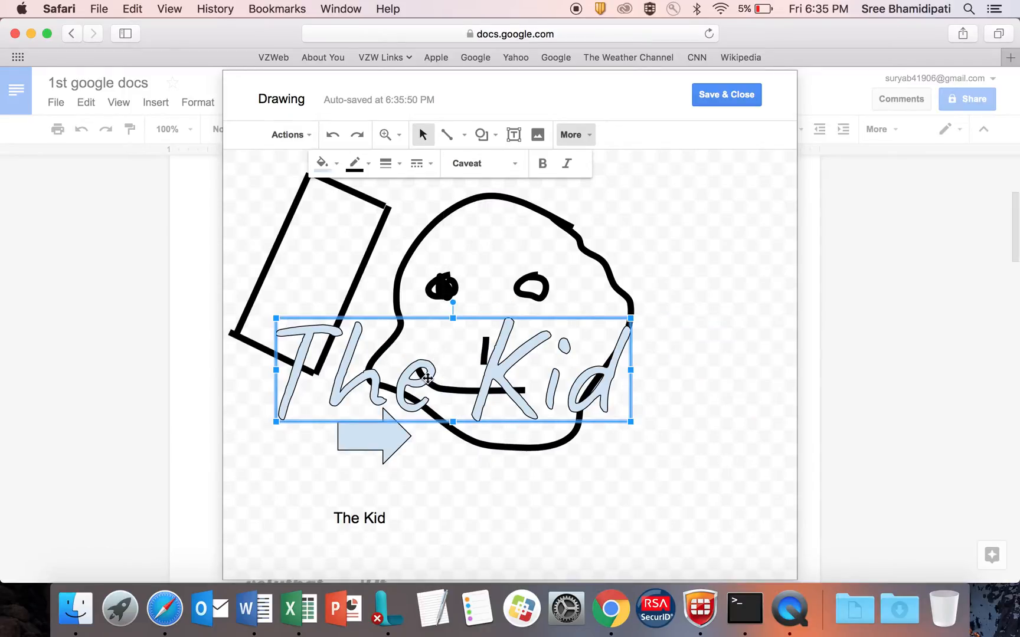
Fill the word art with yellow and rotate it clockwise until it reads nearly vertically down the face
{"action": "left_click", "coordinate": [321, 163]}
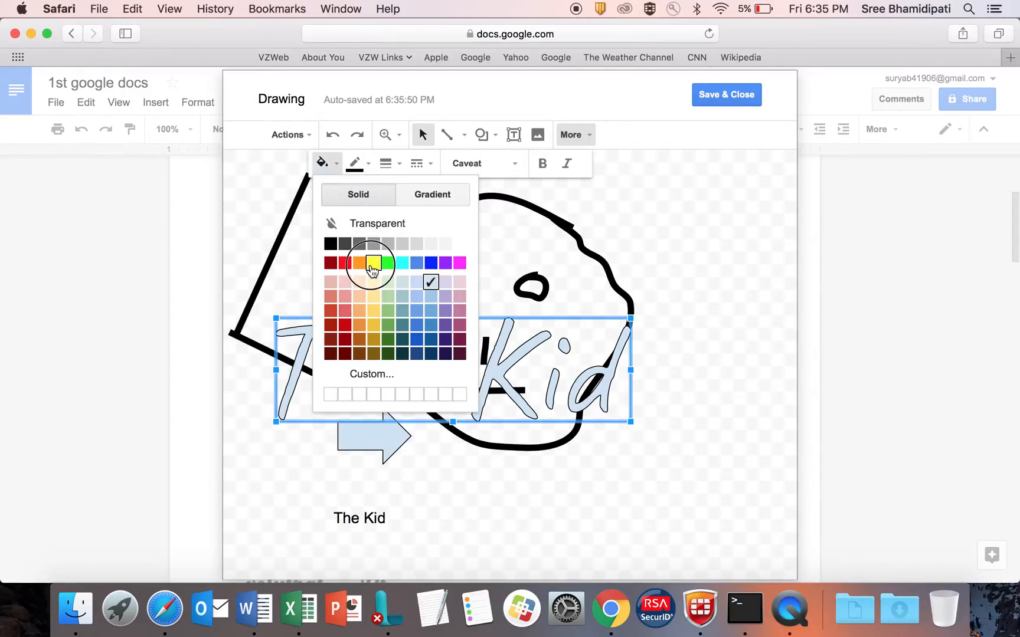
{"action": "left_click", "coordinate": [373, 262]}
{"action": "left_click_drag", "start_coordinate": [452, 302], "coordinate": [513, 380]}
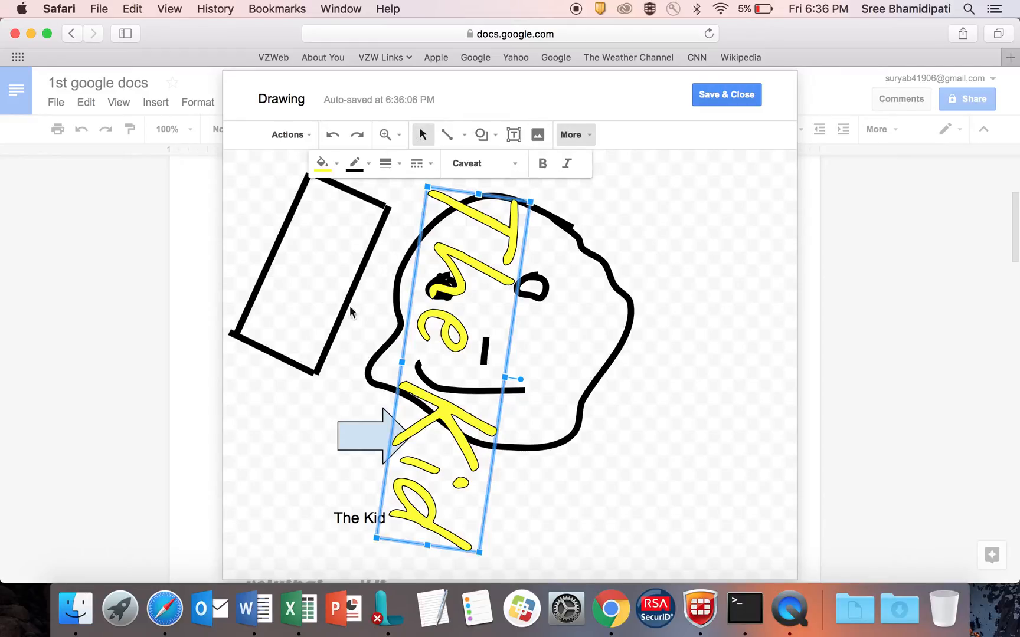
Save the drawing into the document and enlarge it there proportionally from its lower-right corner
{"action": "left_click", "coordinate": [720, 95]}
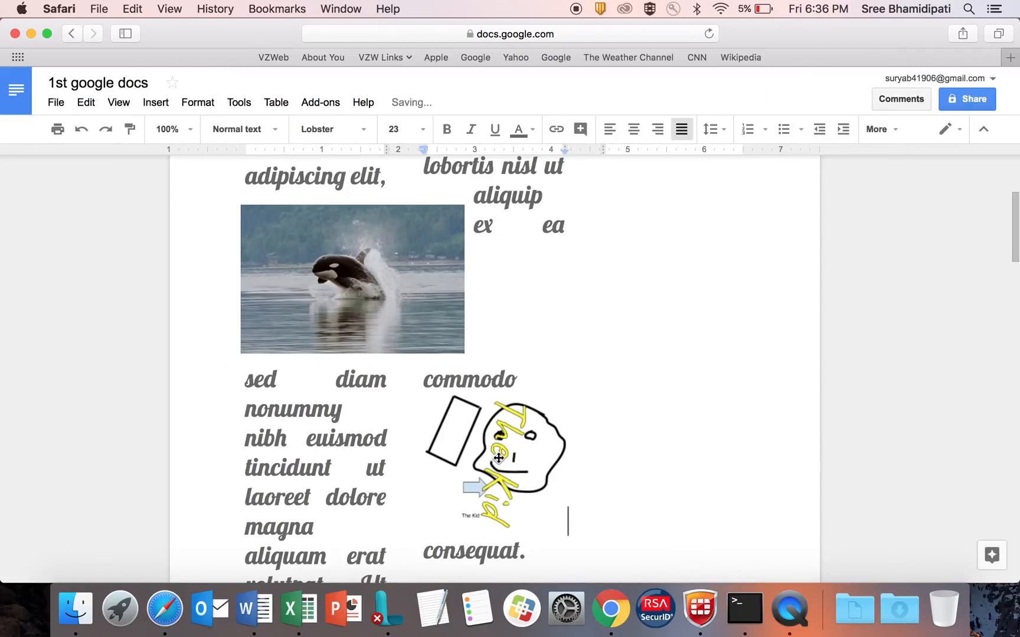
{"action": "left_click", "coordinate": [439, 525]}
{"action": "mouse_move", "coordinate": [566, 530]}
{"action": "left_mouse_down"}
{"action": "mouse_move", "coordinate": [637, 574]}
{"action": "mouse_move", "coordinate": [601, 533]}
{"action": "mouse_move", "coordinate": [617, 561]}
{"action": "left_mouse_up"}
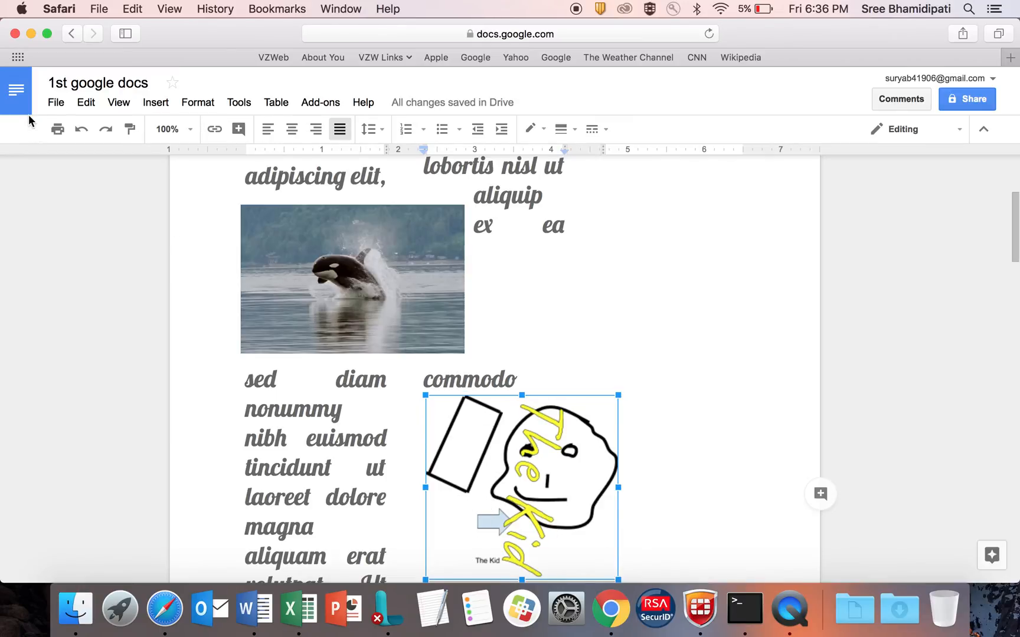
Close the document's browser window, quit Safari, and quit QuickTime Player while saving the screen recording to Documents
{"action": "left_click", "coordinate": [15, 34]}
{"action": "key", "text": "super+q"}
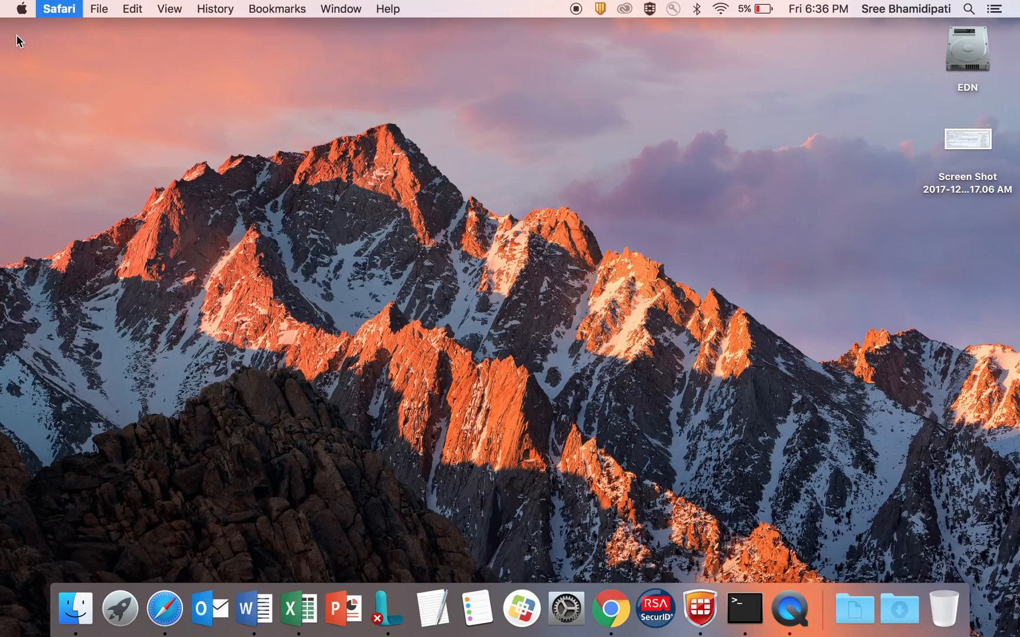
{"action": "key", "text": "super+q"}
{"action": "key", "text": "Return"}
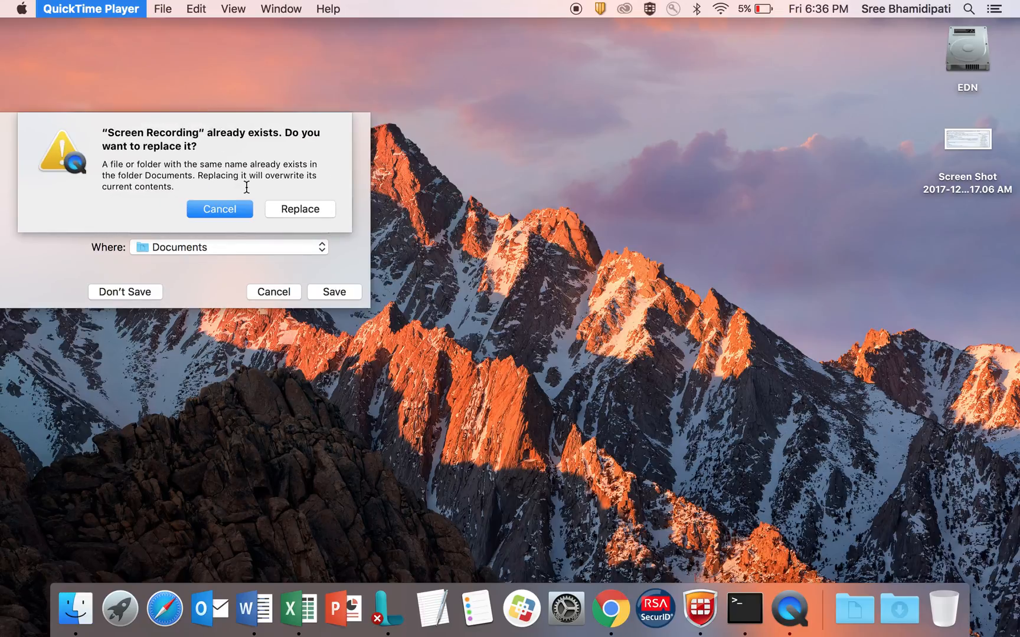